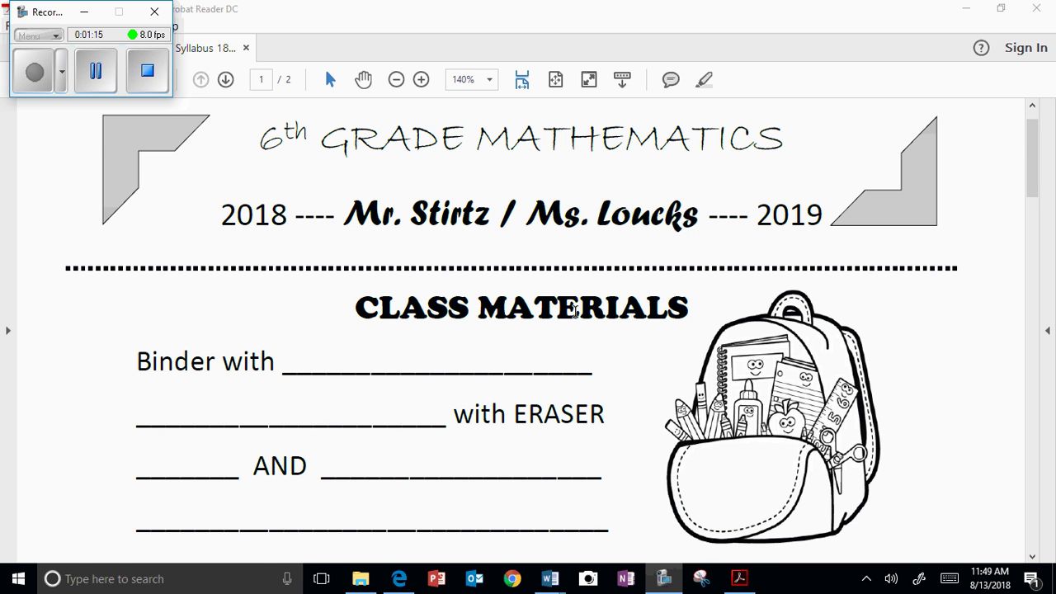
Handwrite Textbook in blue on the blank after 'Binder with'
scroll(581, 278, down, 2)
scroll(580, 278, down, 3)
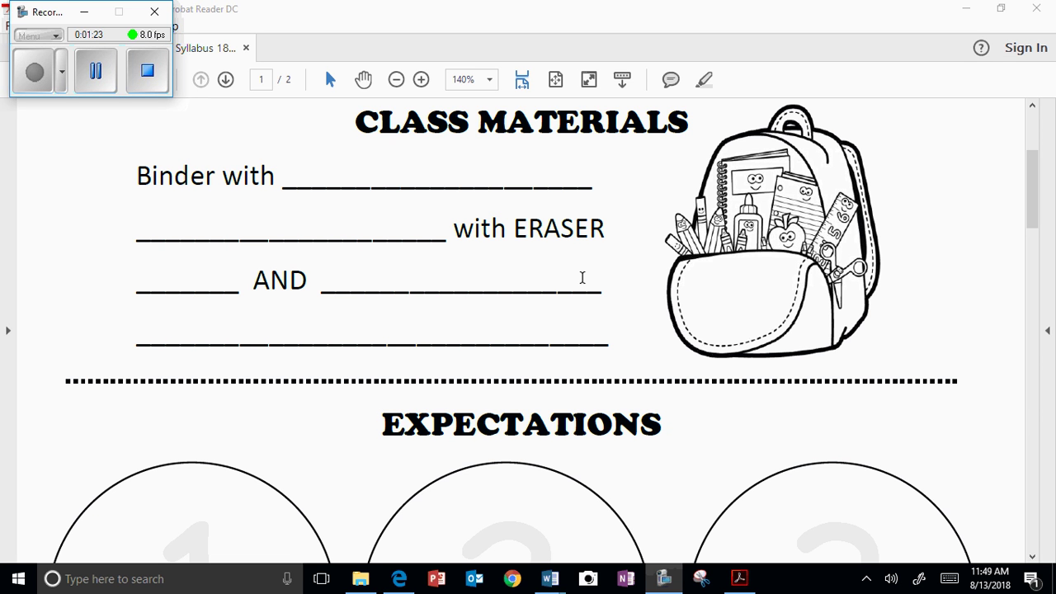
mouse_move(333, 151)
mouse_down()
mouse_move(333, 186)
mouse_move(357, 149)
mouse_move(381, 182)
mouse_move(410, 173)
mouse_move(411, 185)
mouse_up()
mouse_move(421, 152)
mouse_down()
mouse_move(424, 178)
mouse_move(434, 168)
mouse_up()
mouse_move(442, 150)
mouse_down()
mouse_move(450, 178)
mouse_move(493, 162)
mouse_move(535, 181)
mouse_move(566, 178)
mouse_up()
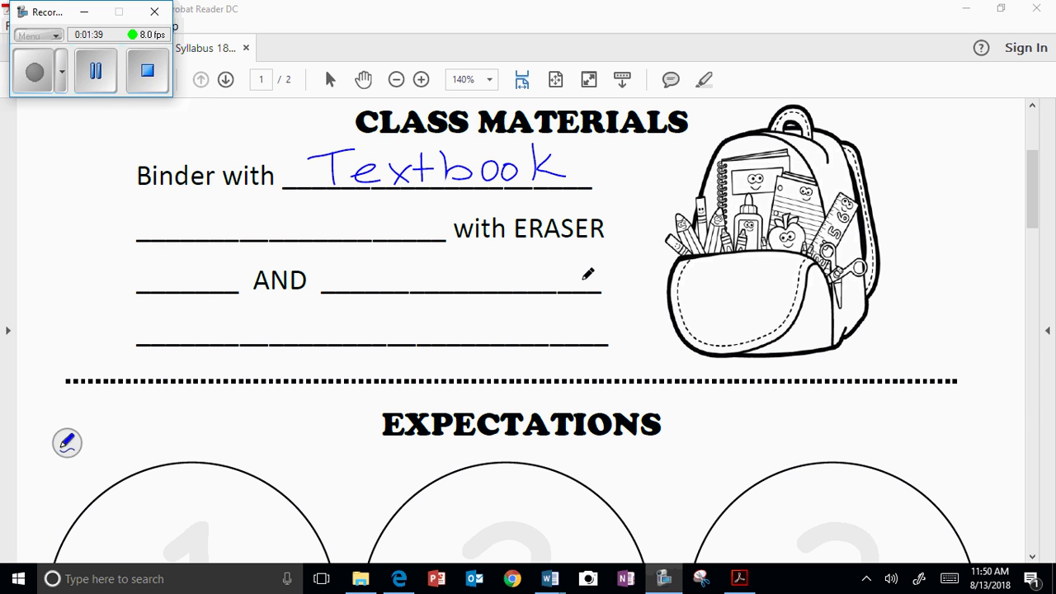
Write Pencils before 'with ERASER' and Pen before 'AND'
mouse_move(220, 203)
mouse_down()
mouse_move(225, 240)
mouse_move(224, 219)
mouse_move(322, 234)
mouse_up()
drag(334, 218, 336, 236)
mouse_move(355, 198)
mouse_down()
mouse_move(356, 237)
mouse_move(381, 222)
mouse_move(378, 239)
mouse_up()
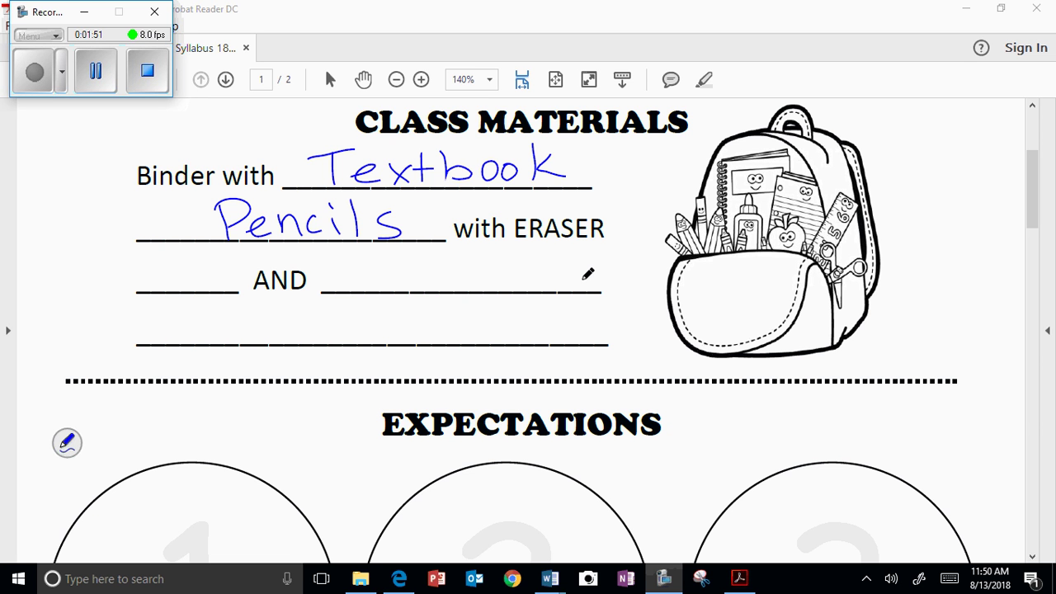
drag(141, 264, 148, 295)
mouse_move(130, 267)
mouse_down()
mouse_move(165, 268)
mouse_move(142, 285)
mouse_move(236, 290)
mouse_up()
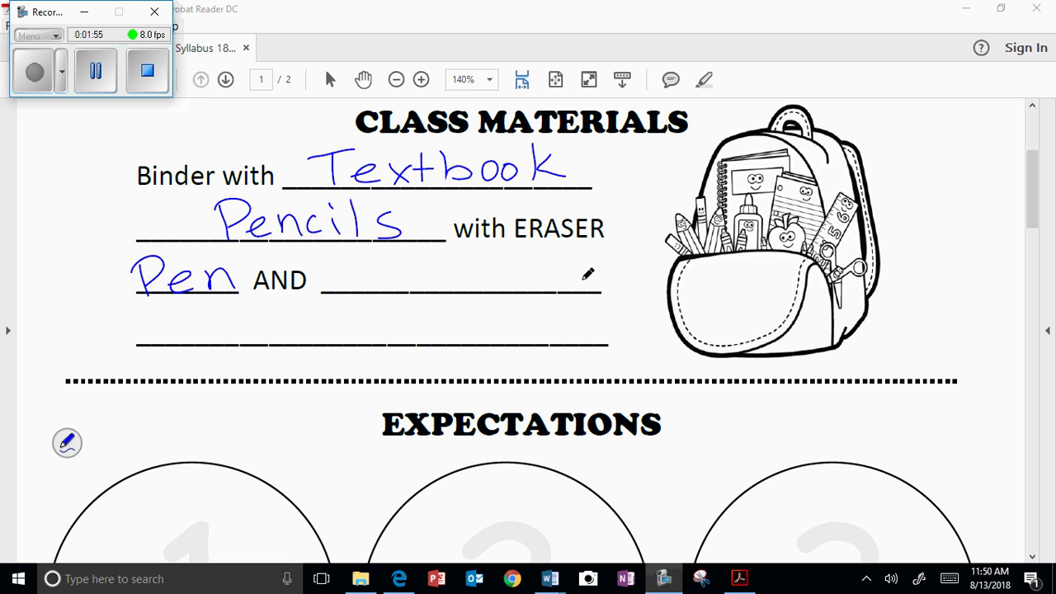
Handwrite highlighter on the blank after 'AND'
mouse_move(341, 255)
mouse_down()
mouse_move(356, 292)
mouse_move(370, 292)
mouse_up()
drag(381, 277, 394, 302)
mouse_move(414, 256)
mouse_down()
mouse_move(430, 292)
mouse_move(442, 290)
mouse_up()
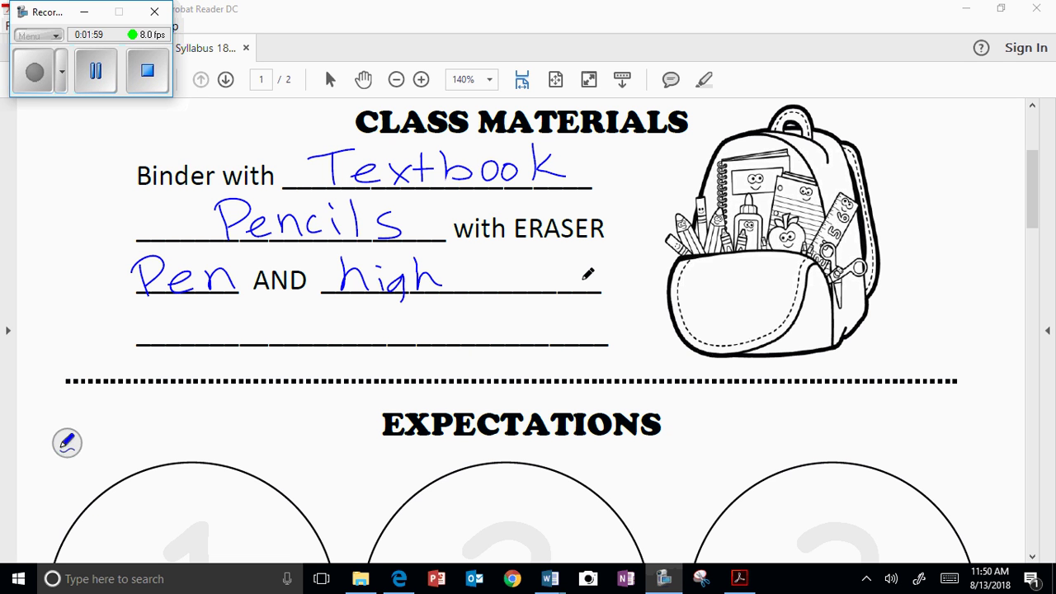
drag(454, 254, 452, 292)
mouse_move(466, 279)
mouse_down()
mouse_move(466, 291)
mouse_move(490, 291)
mouse_move(480, 305)
mouse_up()
mouse_move(498, 257)
mouse_down()
mouse_move(498, 292)
mouse_move(516, 290)
mouse_up()
mouse_move(525, 262)
mouse_down()
mouse_move(528, 292)
mouse_move(537, 277)
mouse_up()
mouse_move(545, 278)
mouse_down()
mouse_move(556, 274)
mouse_move(562, 290)
mouse_up()
drag(571, 277, 592, 272)
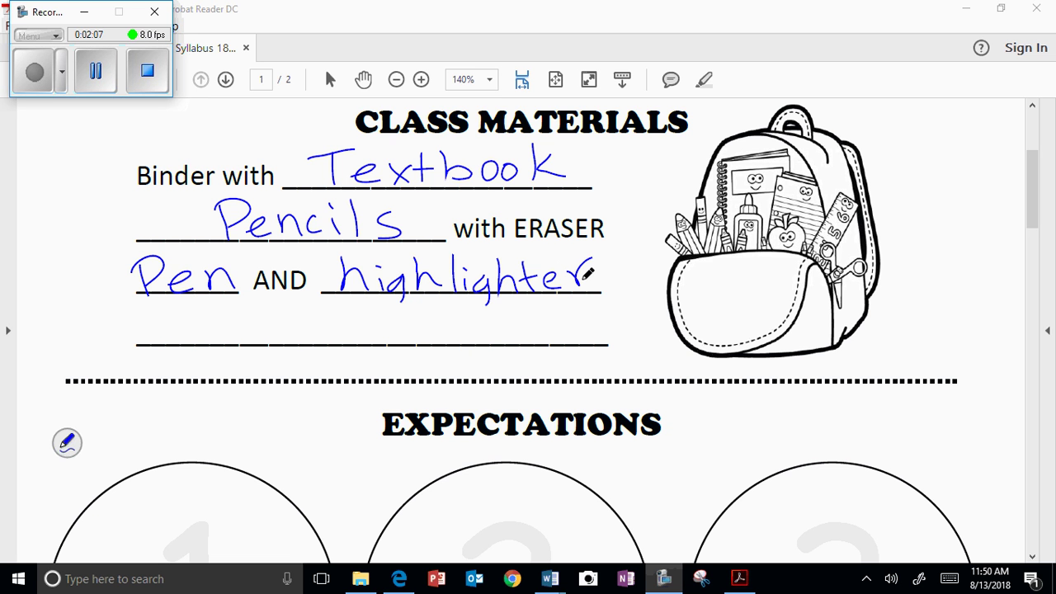
Write Agenda on the last Class Materials blank
mouse_move(193, 340)
mouse_down()
mouse_move(195, 310)
mouse_move(224, 340)
mouse_move(221, 327)
mouse_move(257, 334)
mouse_move(280, 324)
mouse_move(336, 340)
mouse_up()
drag(338, 302, 338, 340)
mouse_move(367, 321)
mouse_down()
mouse_move(360, 338)
mouse_move(386, 339)
mouse_up()
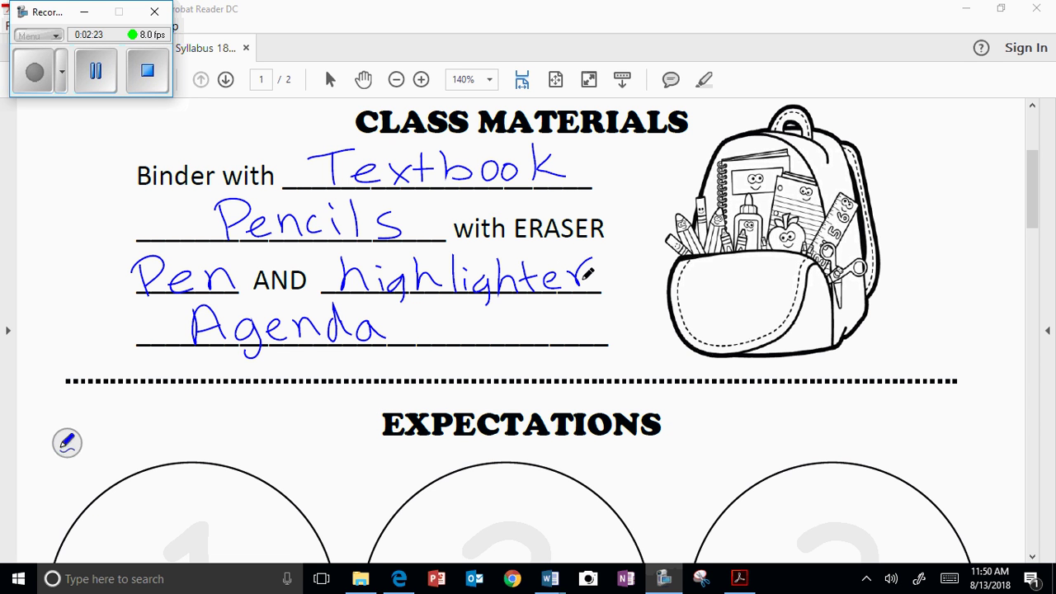
In the Expectations section, handwrite Respect in circle 1 and Responsible in circle 2
scroll(607, 280, down, 3)
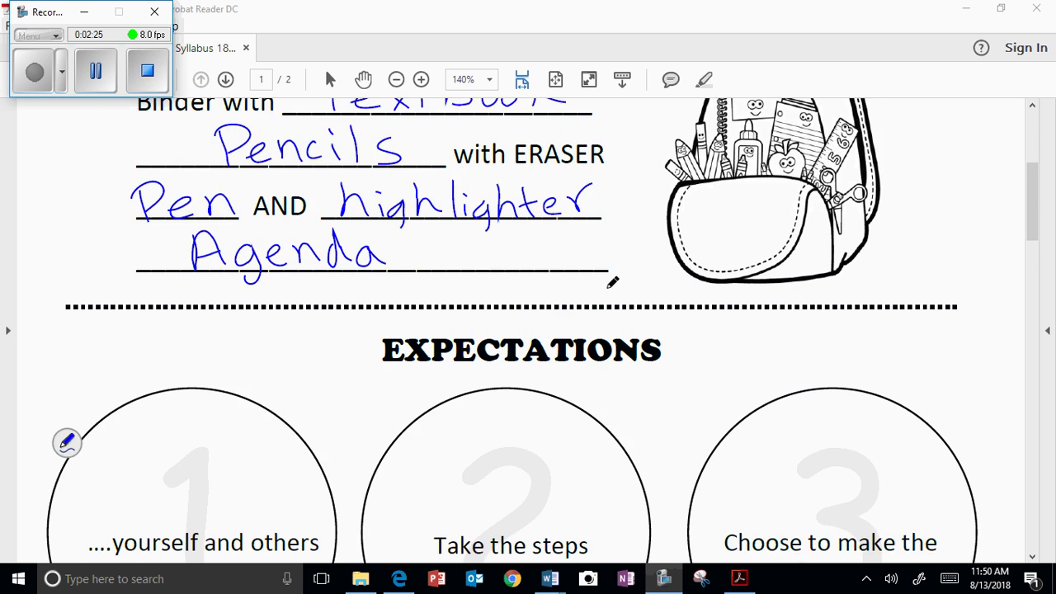
scroll(610, 283, down, 1)
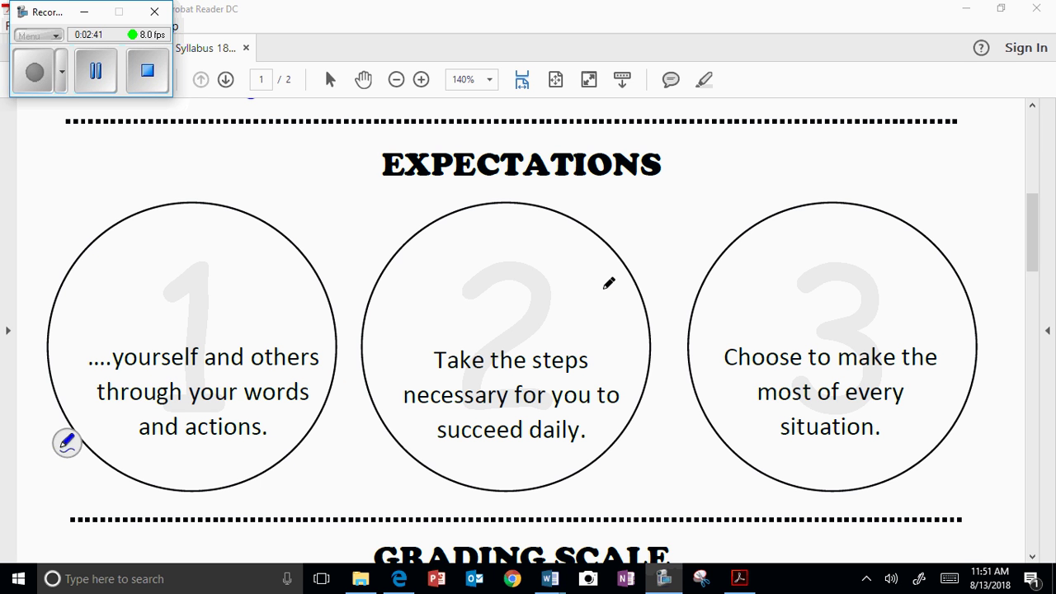
drag(99, 269, 144, 307)
mouse_move(142, 295)
mouse_down()
mouse_move(157, 285)
mouse_move(161, 302)
mouse_move(229, 263)
mouse_move(274, 267)
mouse_move(307, 240)
mouse_up()
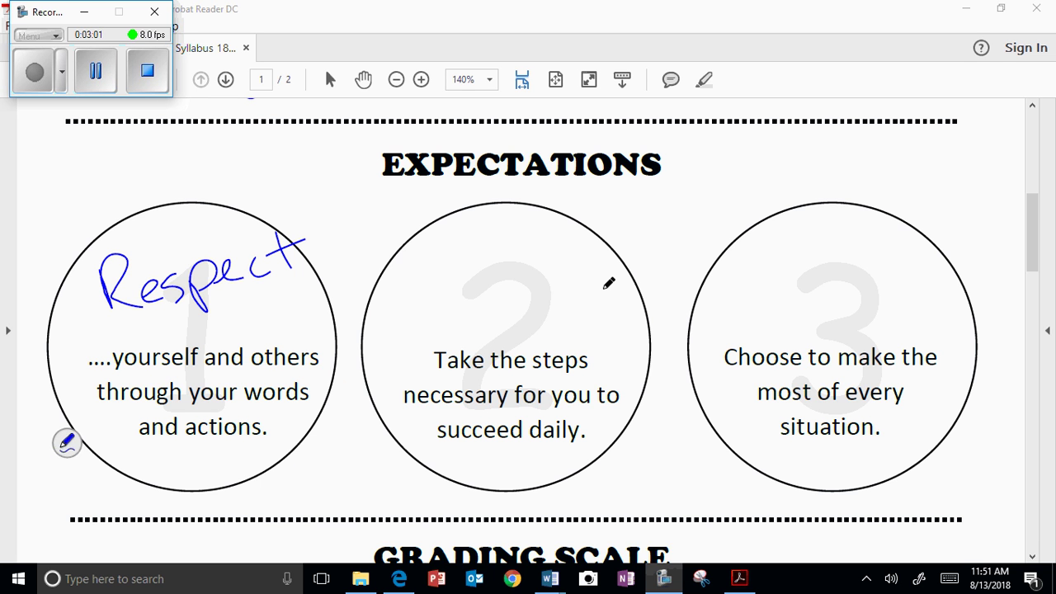
mouse_move(390, 279)
mouse_down()
mouse_move(401, 314)
mouse_move(484, 287)
mouse_move(543, 251)
mouse_move(564, 263)
mouse_up()
mouse_move(561, 226)
mouse_down()
mouse_move(576, 257)
mouse_move(625, 257)
mouse_up()
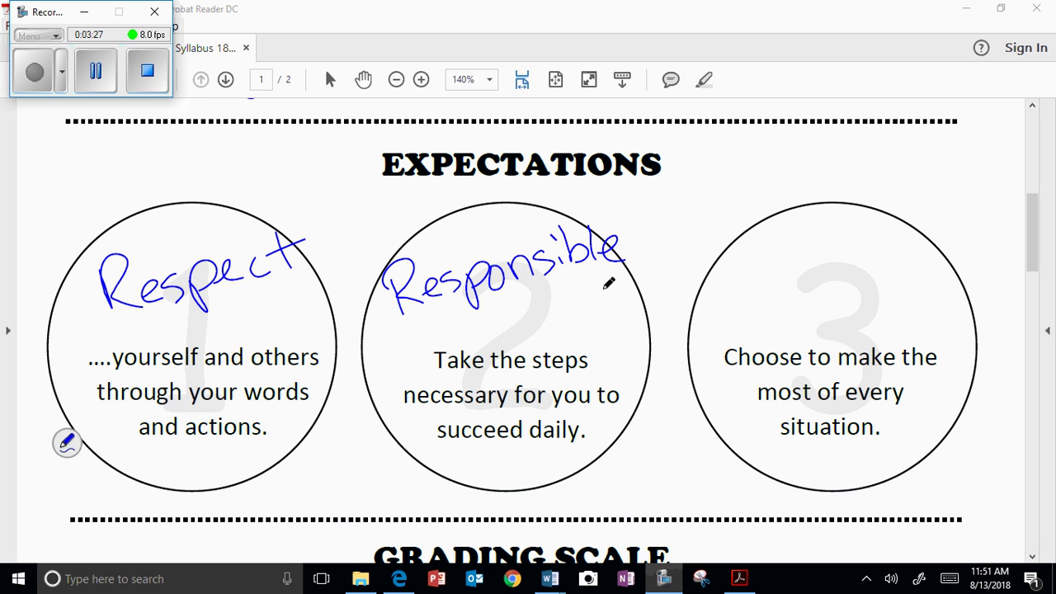
Handwrite Right Attitude in blue inside the third Expectations circle
mouse_move(739, 258)
mouse_down()
mouse_move(805, 280)
mouse_move(873, 262)
mouse_move(880, 241)
mouse_move(783, 330)
mouse_move(799, 312)
mouse_move(842, 313)
mouse_move(891, 285)
mouse_move(946, 290)
mouse_up()
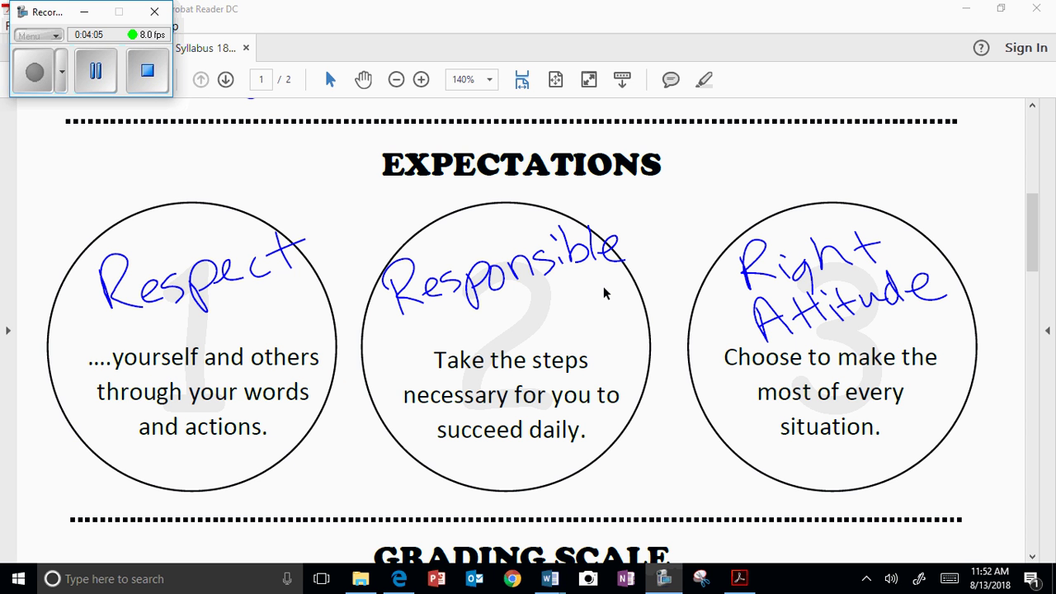
At the Grading Scale, draw green A, B and C above 100-90, 89-80 and 79-70
scroll(642, 244, down, 1)
scroll(642, 245, down, 5)
scroll(642, 242, down, 1)
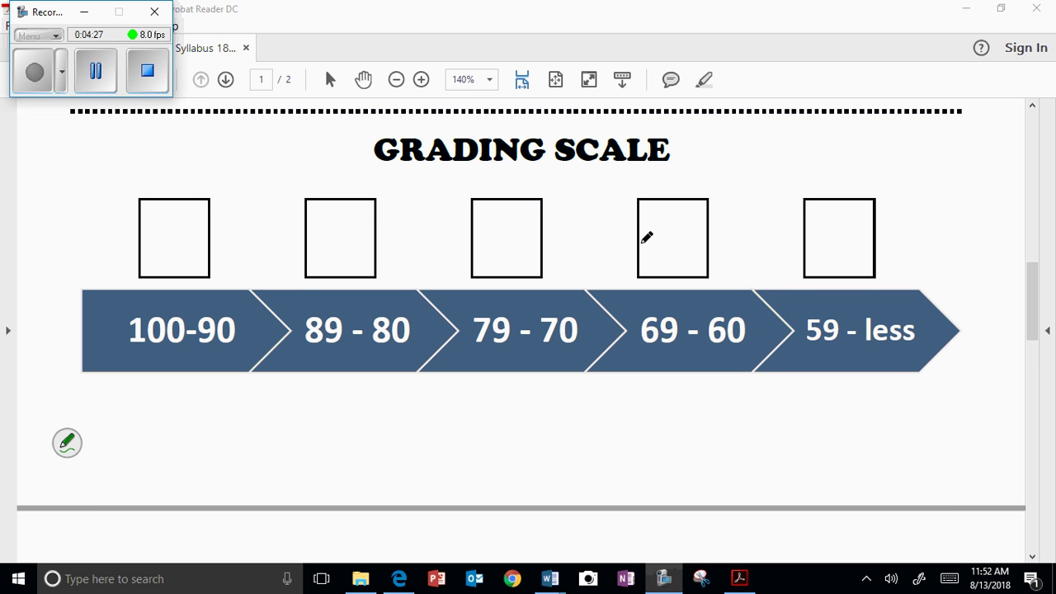
mouse_move(157, 263)
mouse_down()
mouse_move(163, 216)
mouse_move(191, 257)
mouse_move(183, 245)
mouse_up()
drag(322, 221, 327, 264)
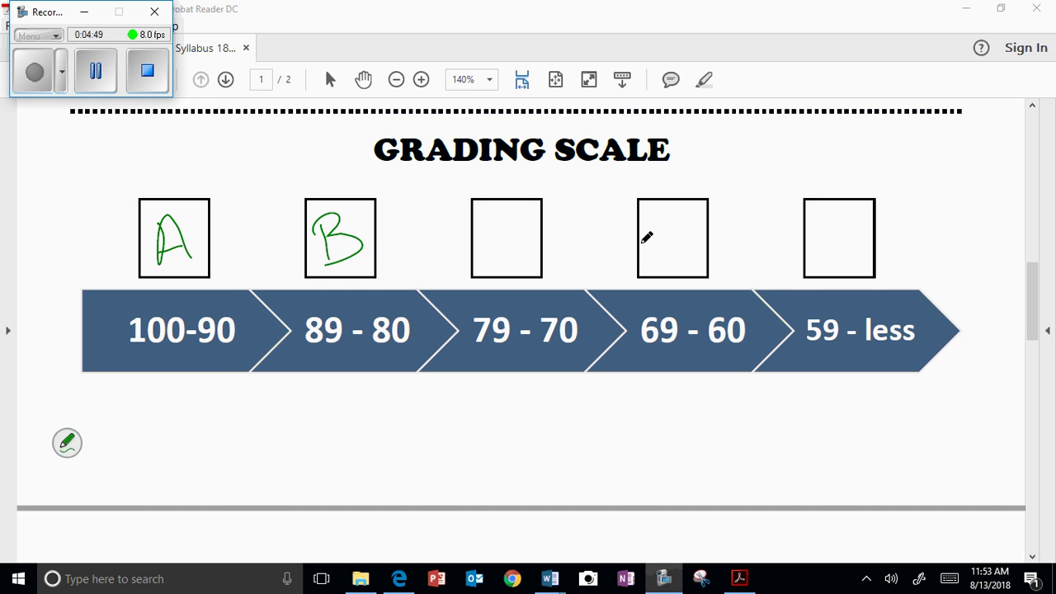
mouse_move(513, 219)
mouse_down()
mouse_move(486, 227)
mouse_move(521, 253)
mouse_up()
Draw D above 69-60 and F above 59-less, then exit freehand drawing
mouse_move(658, 221)
mouse_down()
mouse_move(661, 259)
mouse_move(696, 239)
mouse_move(658, 259)
mouse_up()
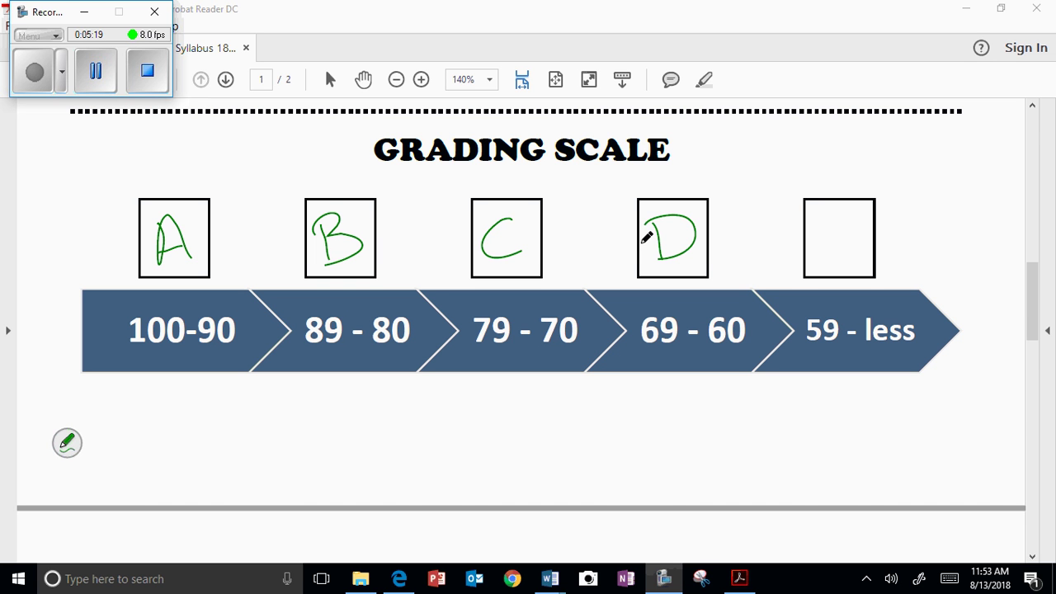
mouse_move(821, 219)
mouse_down()
mouse_move(823, 269)
mouse_move(864, 215)
mouse_up()
drag(822, 245, 863, 239)
key(Escape)
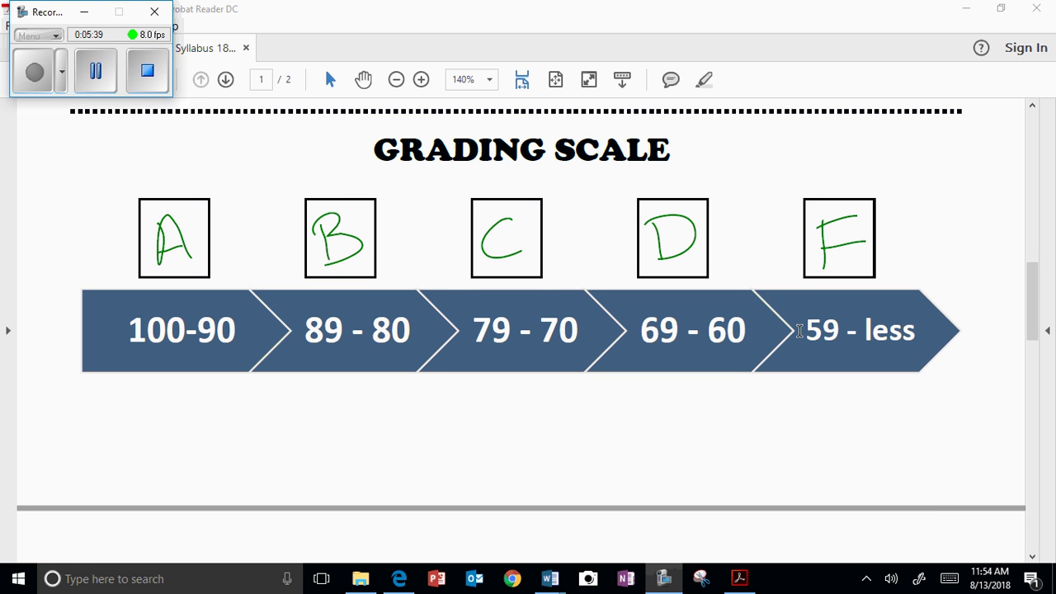
On page 2, resume freehand drawing and write 100 in the Tests points blank
scroll(773, 404, down, 5)
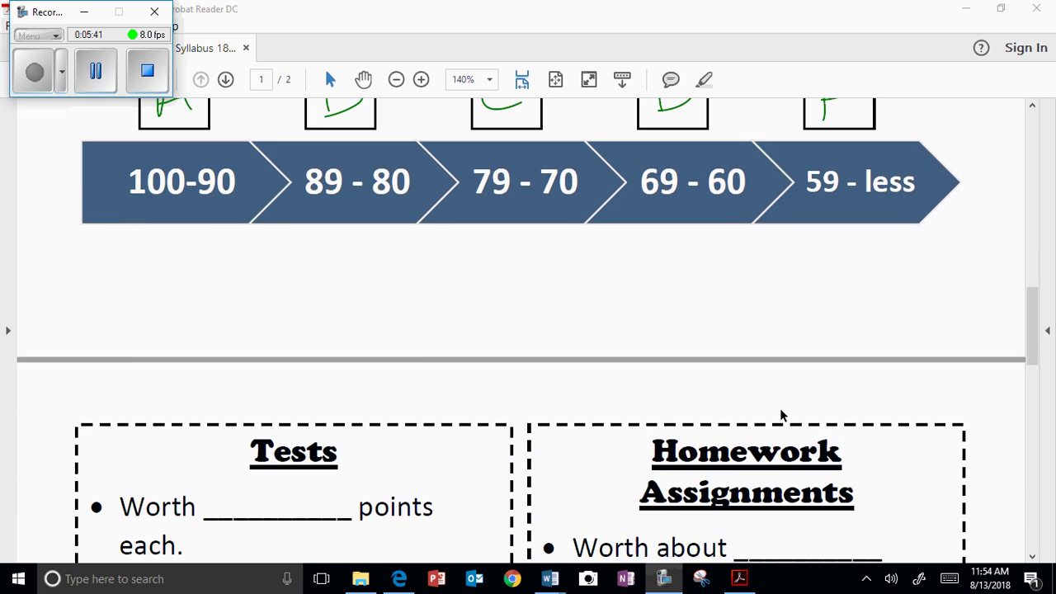
scroll(781, 407, down, 3)
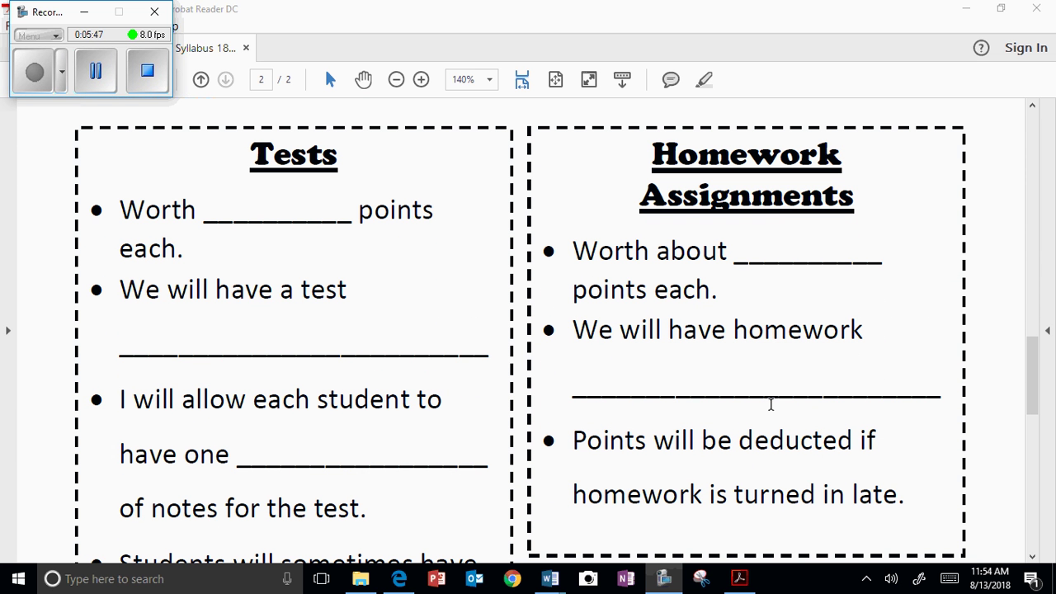
key(n)
drag(230, 195, 229, 226)
mouse_move(262, 198)
mouse_down()
mouse_move(252, 208)
mouse_move(262, 198)
mouse_move(292, 216)
mouse_move(307, 196)
mouse_up()
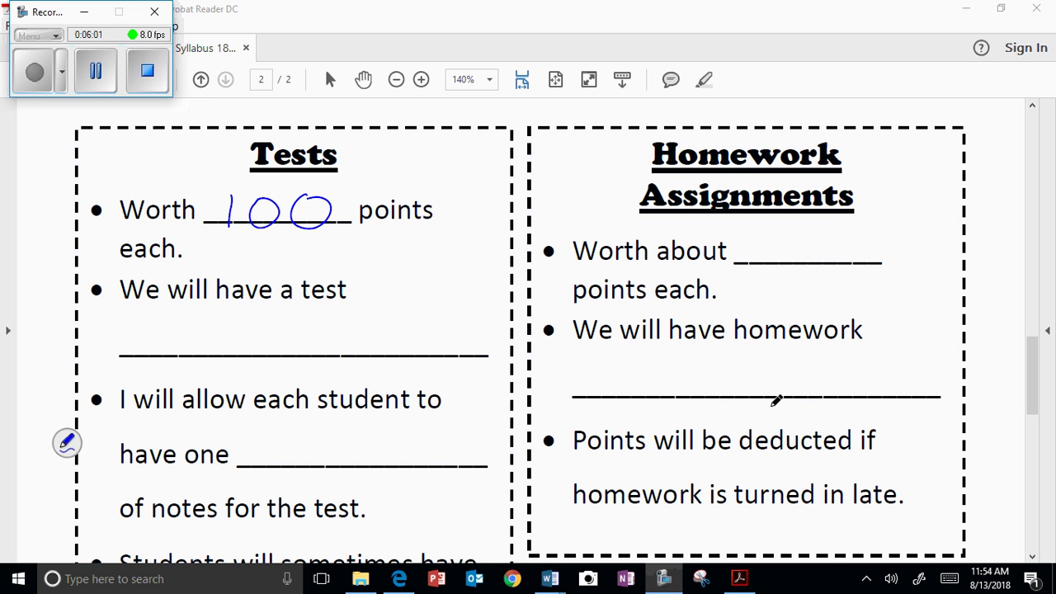
Write 'afer every topic.' under 'We will have a test'
mouse_move(155, 334)
mouse_down()
mouse_move(145, 350)
mouse_move(168, 353)
mouse_move(180, 338)
mouse_move(202, 353)
mouse_up()
mouse_move(209, 338)
mouse_down()
mouse_move(232, 328)
mouse_move(284, 340)
mouse_move(327, 333)
mouse_move(341, 364)
mouse_up()
drag(376, 321, 377, 353)
mouse_move(366, 336)
mouse_down()
mouse_move(397, 333)
mouse_move(388, 338)
mouse_move(415, 363)
mouse_up()
mouse_move(414, 336)
mouse_down()
mouse_move(419, 346)
mouse_move(473, 348)
mouse_up()
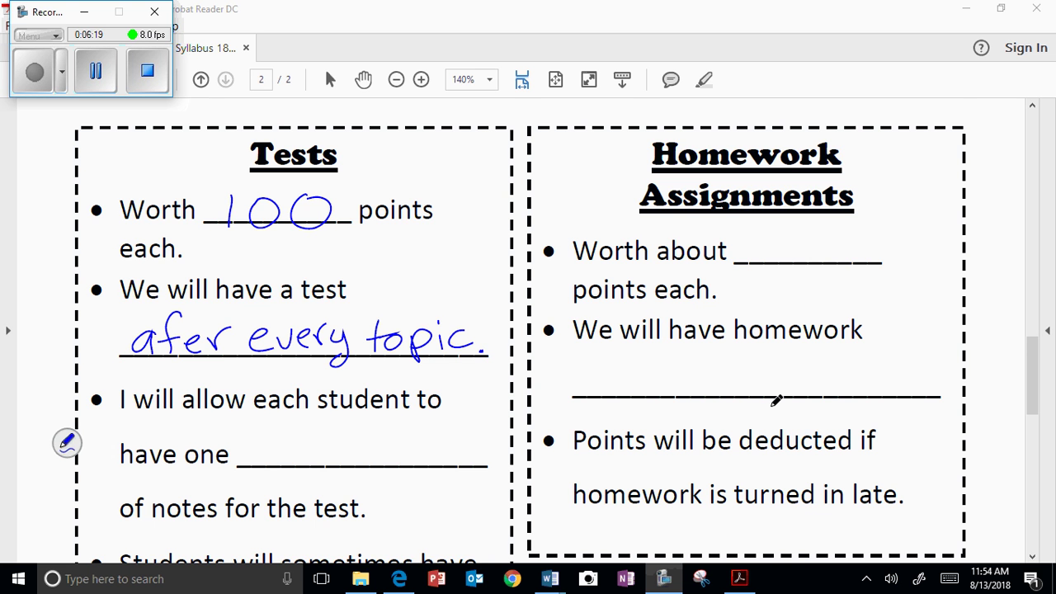
Handwrite index card after 'have one' in the Tests box
scroll(775, 400, down, 2)
scroll(819, 419, down, 1)
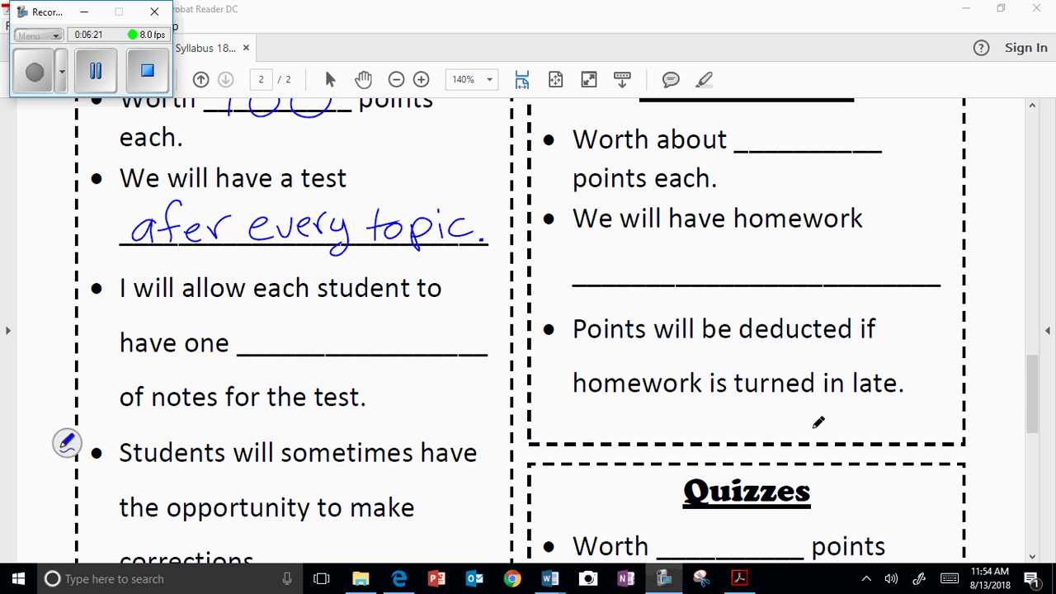
mouse_move(252, 338)
mouse_down()
mouse_move(252, 357)
mouse_move(272, 355)
mouse_move(292, 326)
mouse_move(295, 355)
mouse_up()
drag(303, 343, 323, 353)
drag(328, 335, 351, 360)
drag(349, 333, 327, 360)
mouse_move(391, 332)
mouse_down()
mouse_move(391, 351)
mouse_move(415, 351)
mouse_up()
mouse_move(419, 353)
mouse_down()
mouse_move(432, 334)
mouse_move(437, 353)
mouse_up()
drag(450, 315, 454, 353)
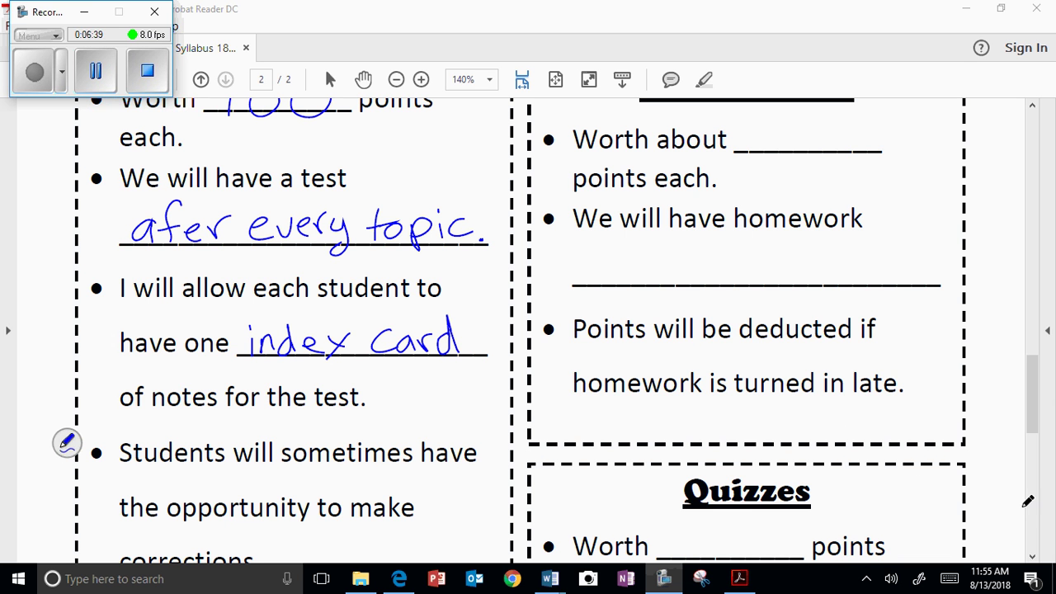
scroll(1035, 503, down, 1)
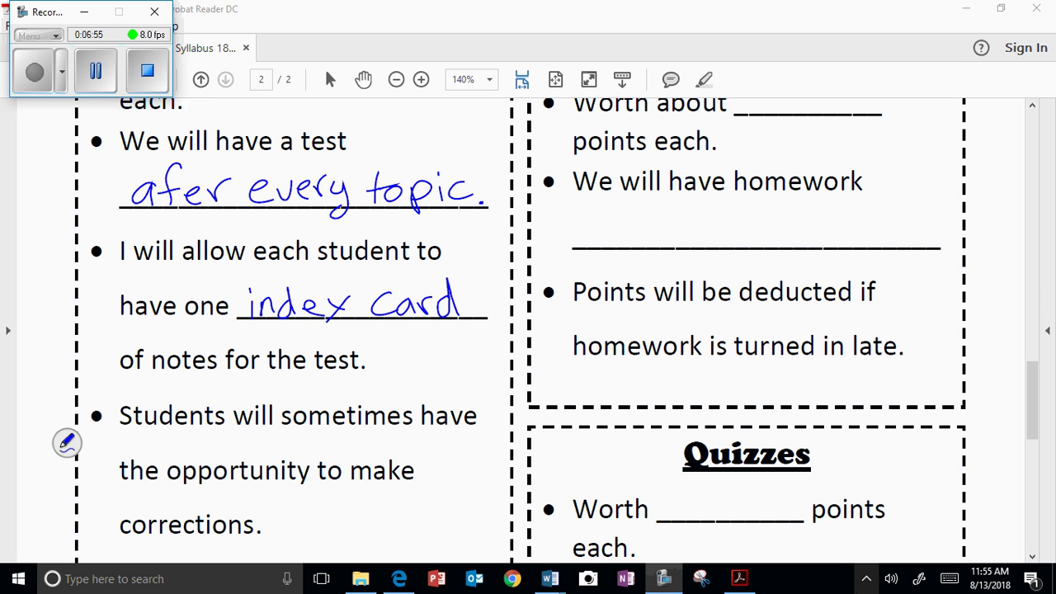
scroll(353, 367, down, 3)
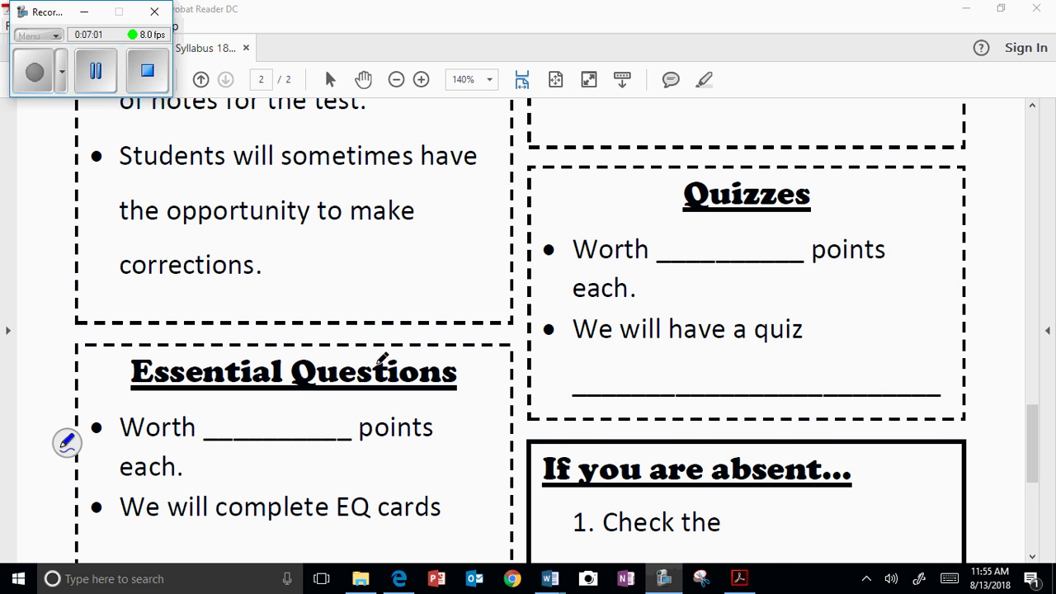
Write 2 in the Essential Questions points blank and 'every day!' on the EQ cards line
scroll(386, 367, down, 1)
scroll(396, 372, down, 1)
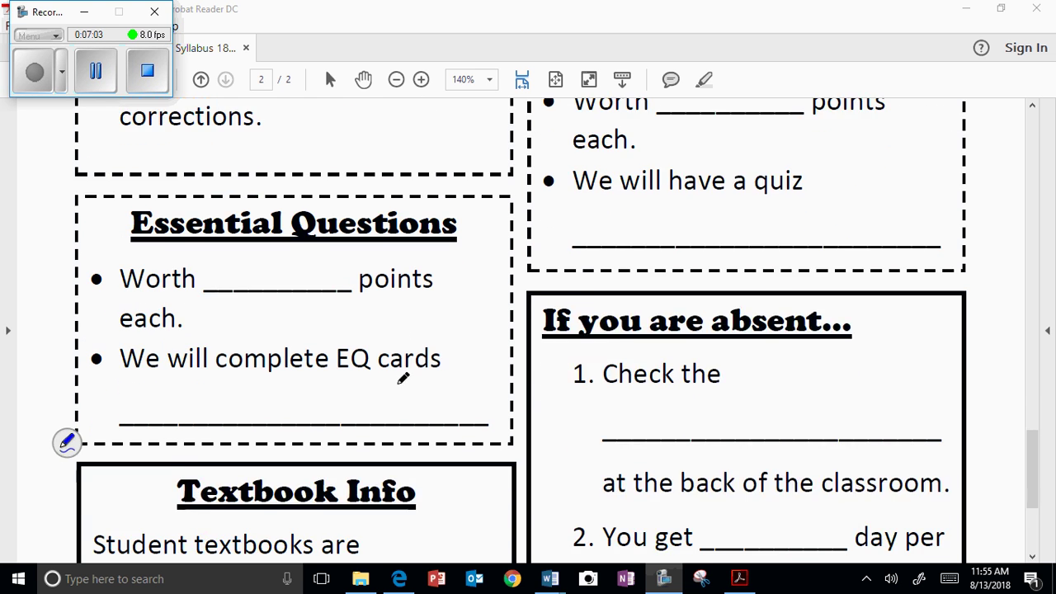
scroll(417, 387, down, 1)
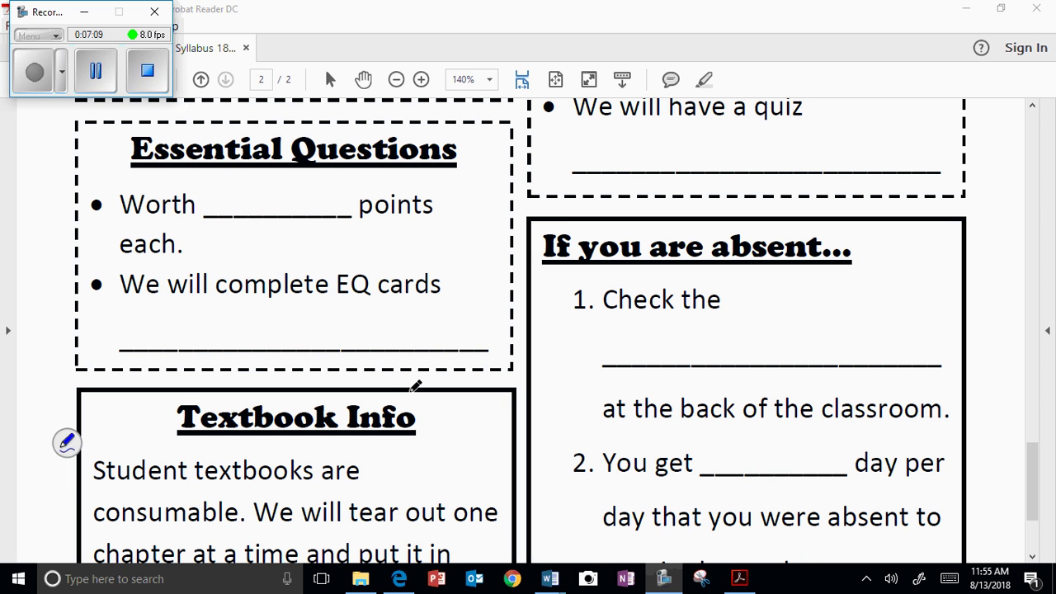
mouse_move(253, 190)
mouse_down()
mouse_move(271, 210)
mouse_move(305, 213)
mouse_up()
mouse_move(142, 334)
mouse_down()
mouse_move(165, 346)
mouse_move(188, 327)
mouse_move(223, 323)
mouse_up()
mouse_move(230, 323)
mouse_down()
mouse_move(244, 324)
mouse_move(239, 363)
mouse_up()
mouse_move(316, 330)
mouse_down()
mouse_move(321, 308)
mouse_move(345, 332)
mouse_move(368, 328)
mouse_move(381, 363)
mouse_up()
drag(420, 300, 418, 328)
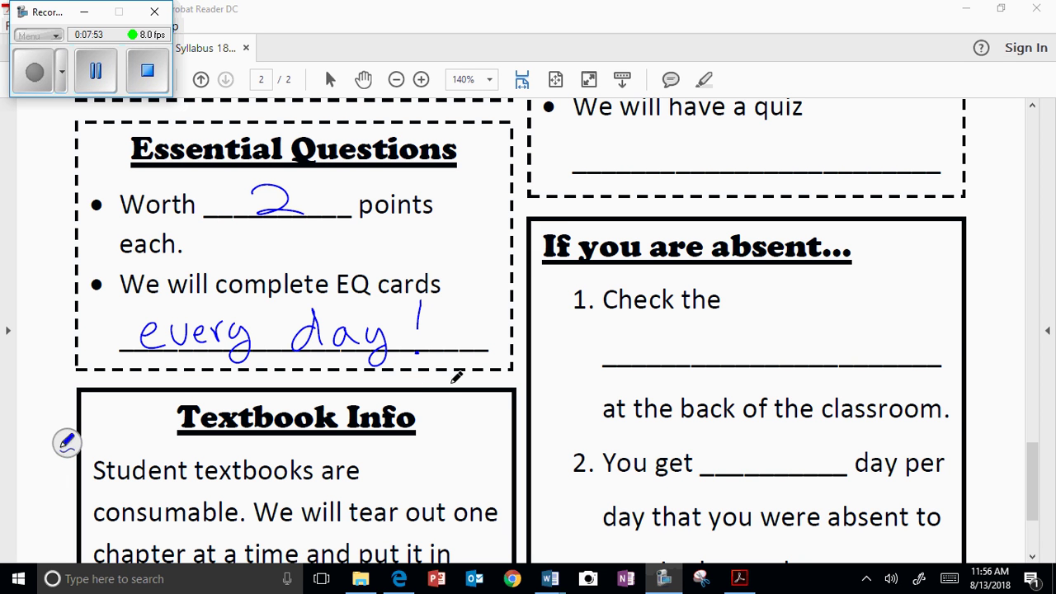
Handwrite online on the blank after 'access to the textbook'
scroll(434, 378, down, 5)
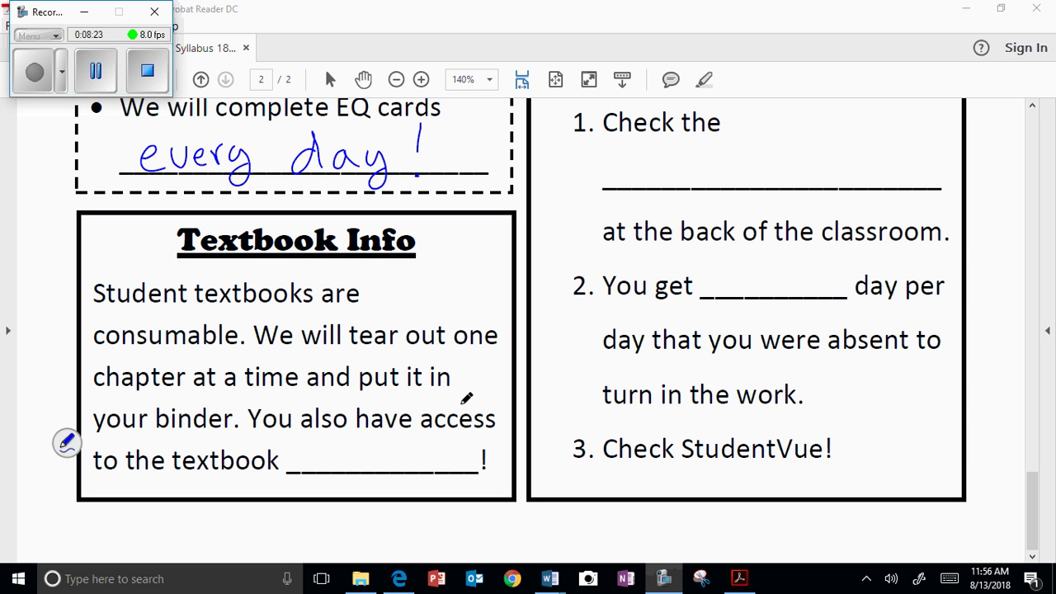
drag(319, 446, 356, 466)
mouse_move(361, 437)
mouse_down()
mouse_move(368, 465)
mouse_move(424, 457)
mouse_move(436, 467)
mouse_up()
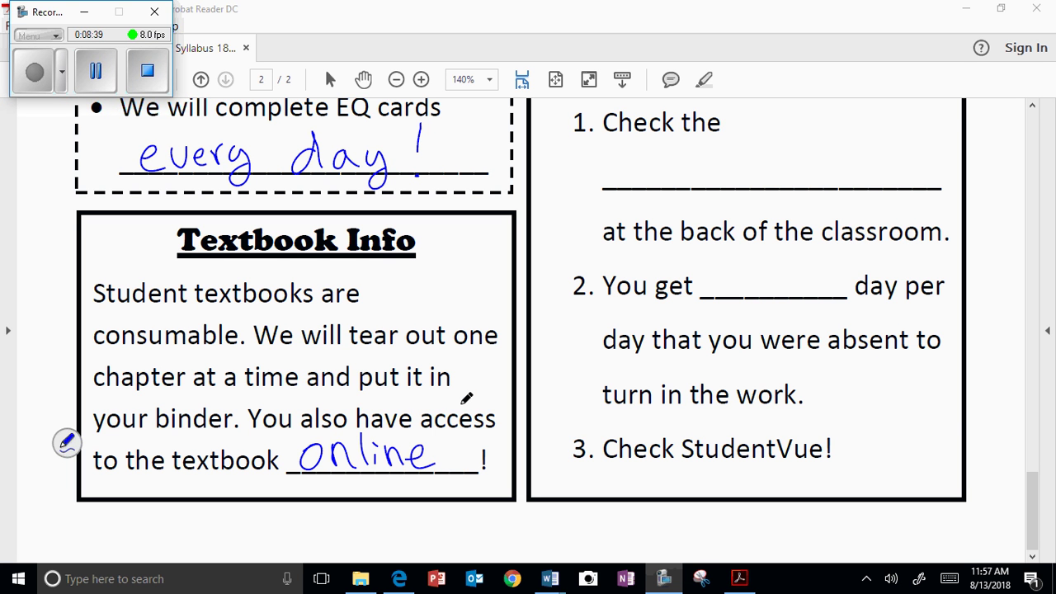
Write 5 after 'Worth about' as the homework point value
scroll(466, 399, up, 5)
scroll(490, 401, down, 3)
scroll(511, 396, up, 7)
scroll(515, 390, up, 1)
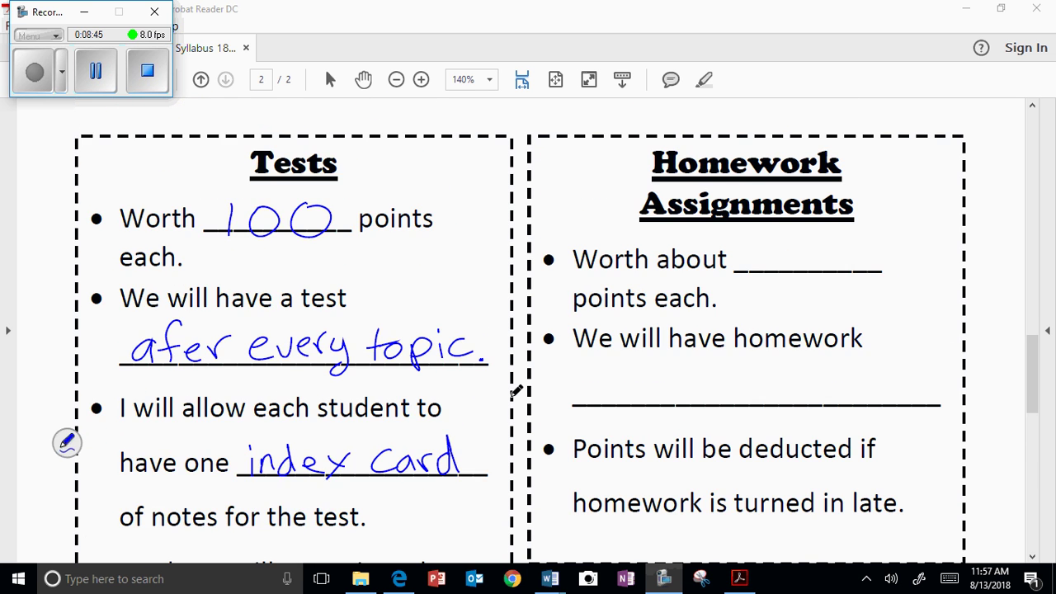
scroll(515, 390, down, 1)
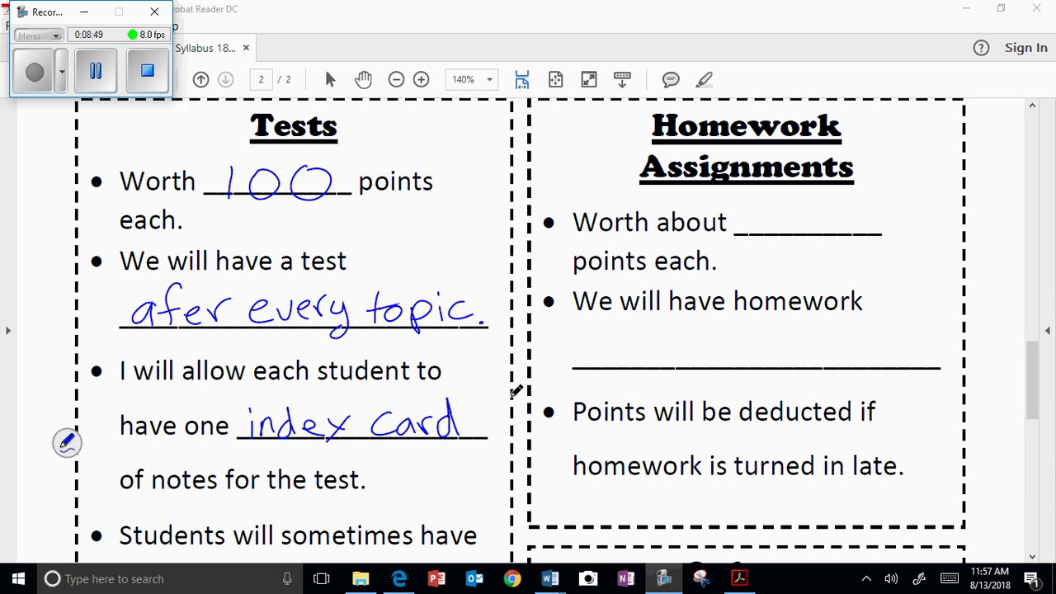
mouse_move(773, 206)
mouse_down()
mouse_move(800, 221)
mouse_move(770, 233)
mouse_up()
drag(772, 211, 820, 202)
Write '4 days per week' under 'We will have homework'
mouse_move(620, 324)
mouse_down()
mouse_move(618, 348)
mouse_move(638, 346)
mouse_up()
mouse_move(628, 325)
mouse_down()
mouse_move(626, 362)
mouse_move(709, 345)
mouse_move(714, 376)
mouse_up()
mouse_move(739, 339)
mouse_down()
mouse_move(736, 363)
mouse_move(781, 373)
mouse_move(830, 340)
mouse_move(874, 354)
mouse_move(925, 343)
mouse_move(935, 319)
mouse_move(963, 357)
mouse_up()
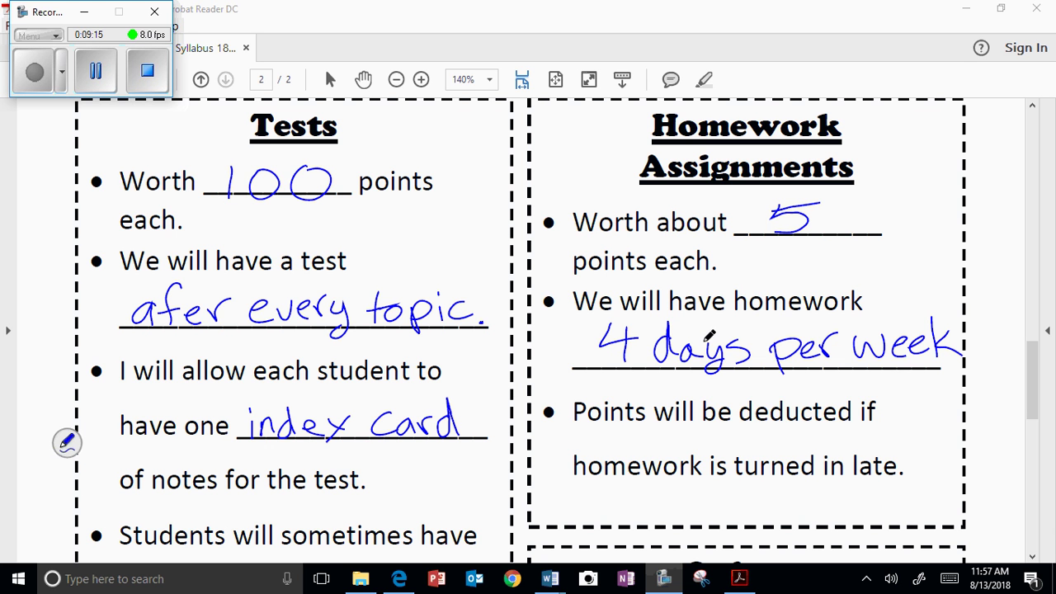
scroll(711, 394, down, 2)
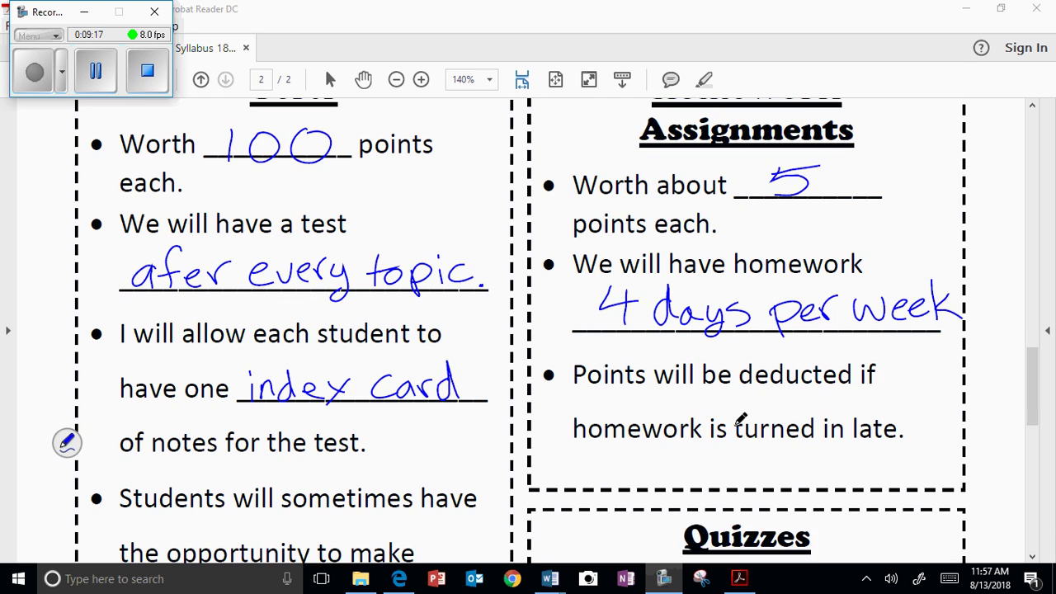
scroll(730, 416, down, 2)
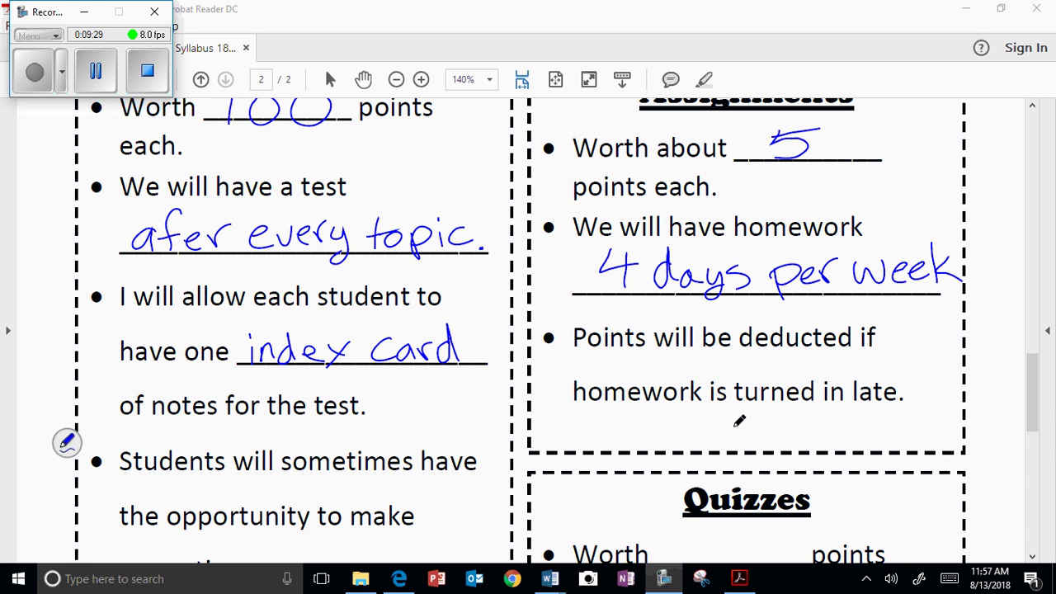
Write 5 in the Quizzes points blank
scroll(739, 421, down, 4)
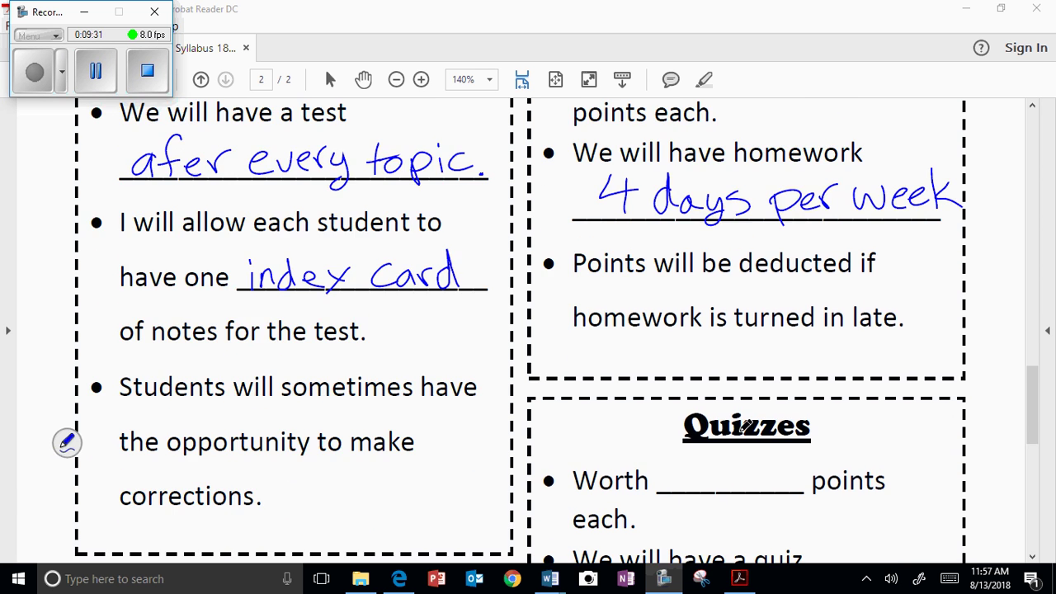
scroll(746, 427, down, 2)
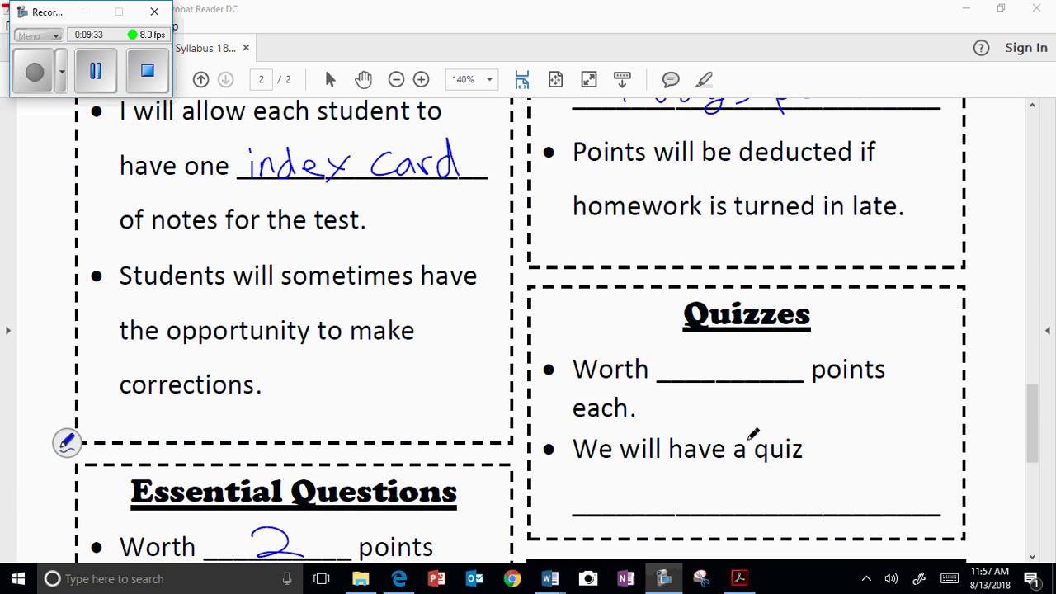
scroll(760, 443, down, 2)
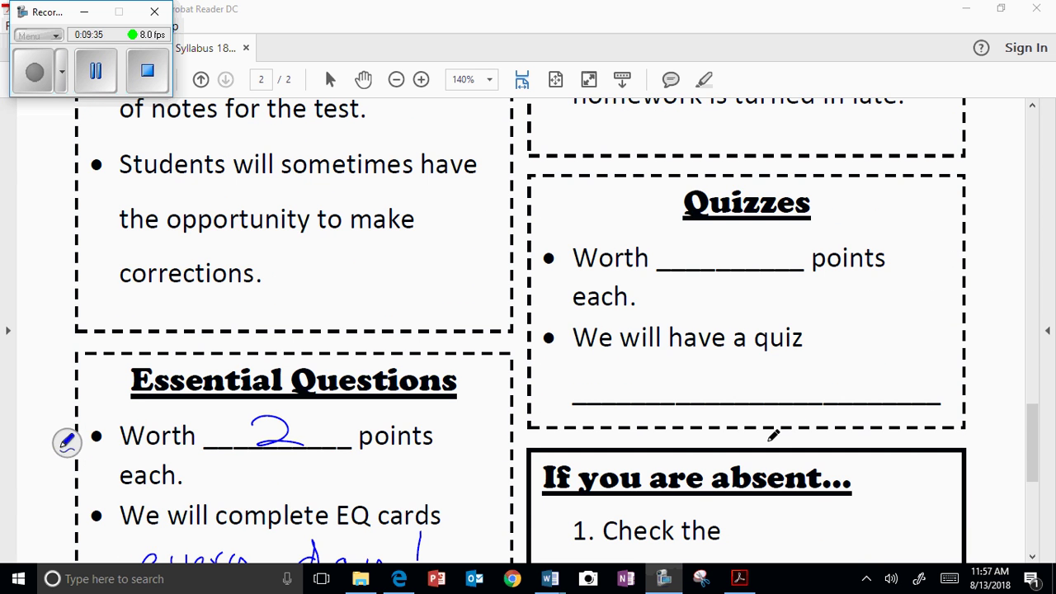
mouse_move(693, 237)
mouse_down()
mouse_move(724, 248)
mouse_move(707, 269)
mouse_up()
drag(683, 241, 751, 233)
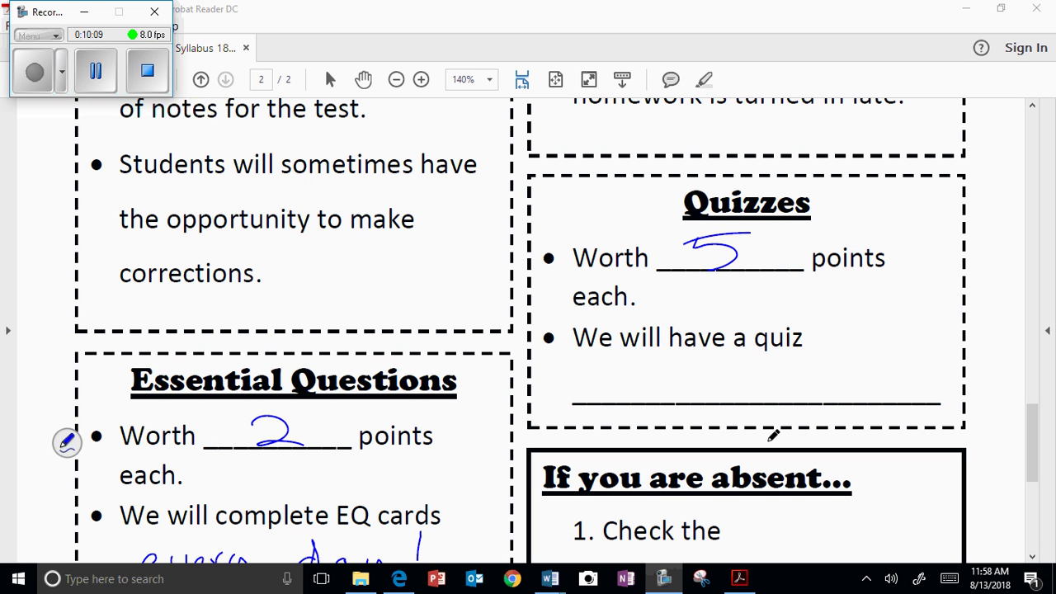
Write 'every week.' on the quiz frequency line
mouse_move(600, 384)
mouse_down()
mouse_move(619, 376)
mouse_move(625, 396)
mouse_move(647, 371)
mouse_up()
mouse_move(653, 381)
mouse_down()
mouse_move(689, 368)
mouse_move(711, 407)
mouse_up()
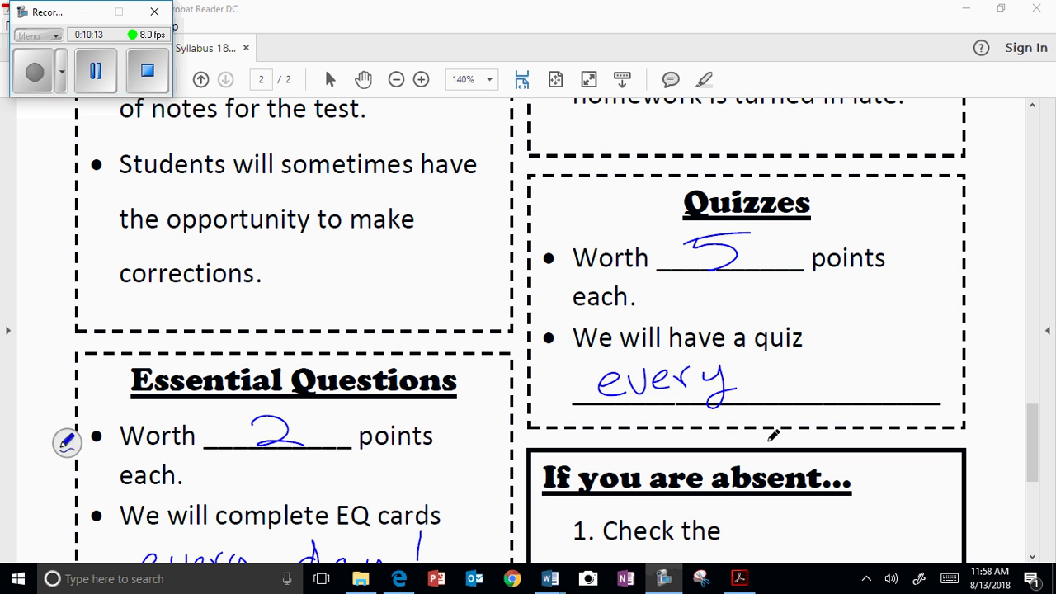
mouse_move(779, 371)
mouse_down()
mouse_move(798, 388)
mouse_move(830, 367)
mouse_move(837, 383)
mouse_move(861, 381)
mouse_up()
mouse_move(865, 340)
mouse_down()
mouse_move(866, 381)
mouse_move(891, 381)
mouse_up()
click(907, 382)
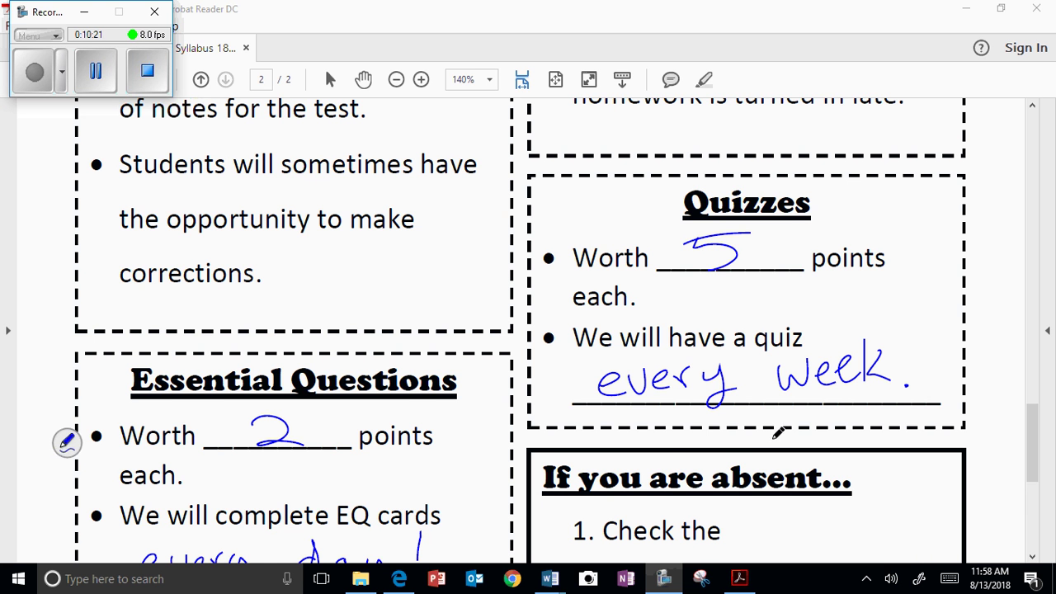
Handwrite Absent Folder on the first 'If you are absent' blank
scroll(734, 404, down, 4)
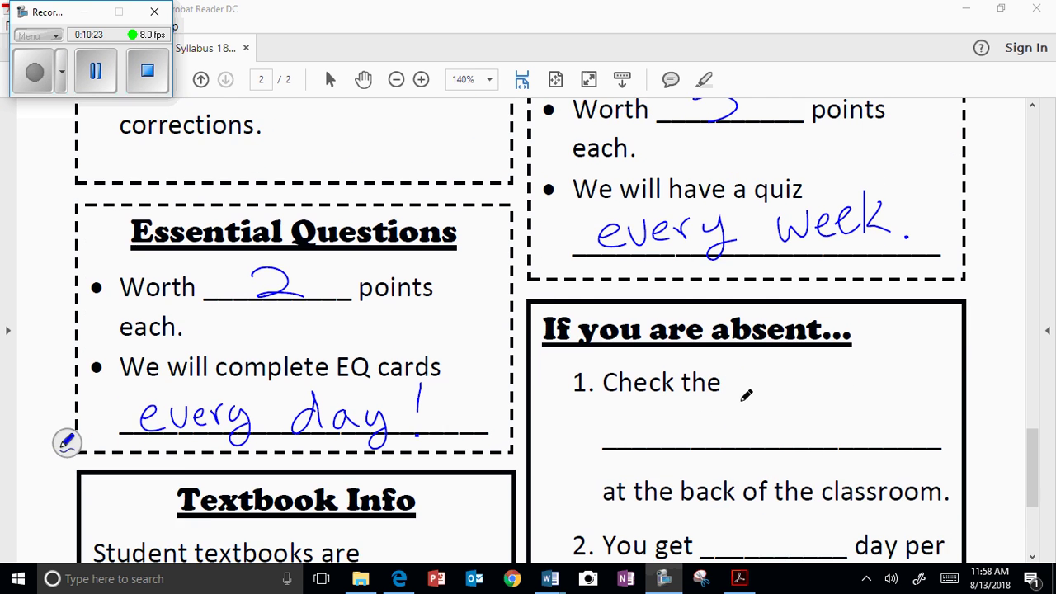
scroll(738, 404, down, 3)
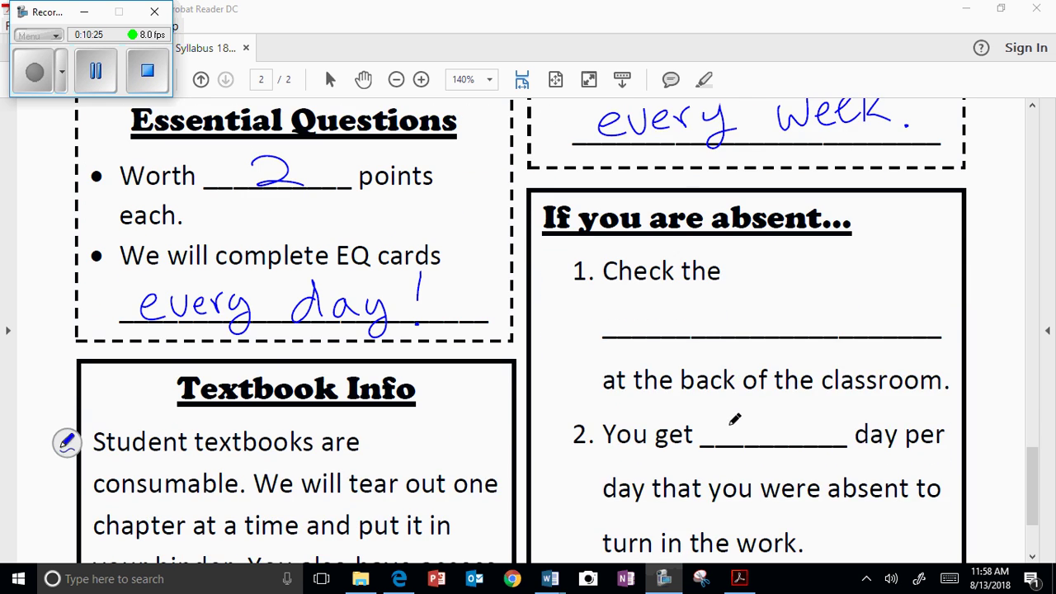
scroll(747, 453, down, 1)
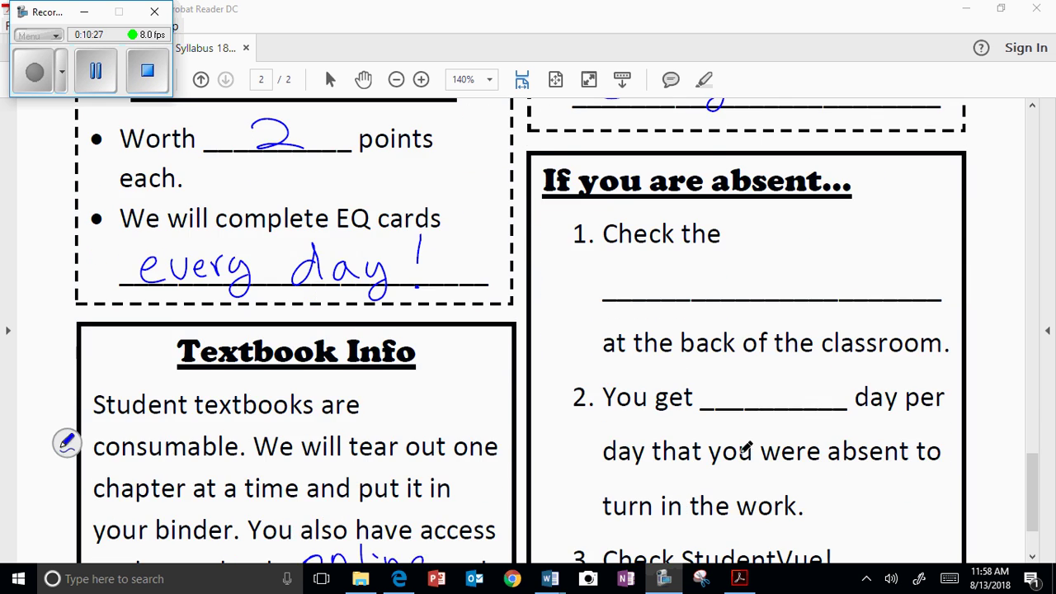
scroll(739, 417, down, 1)
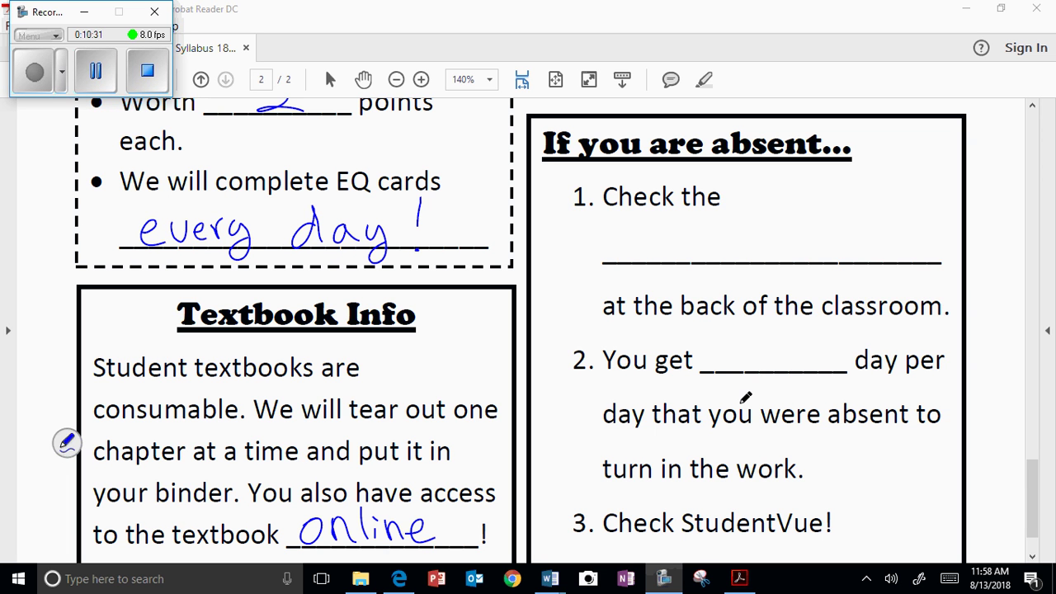
mouse_move(616, 265)
mouse_down()
mouse_move(629, 220)
mouse_move(648, 264)
mouse_move(650, 251)
mouse_up()
mouse_move(655, 260)
mouse_down()
mouse_move(684, 246)
mouse_move(760, 247)
mouse_move(848, 215)
mouse_move(872, 253)
mouse_move(899, 221)
mouse_move(927, 257)
mouse_move(959, 224)
mouse_up()
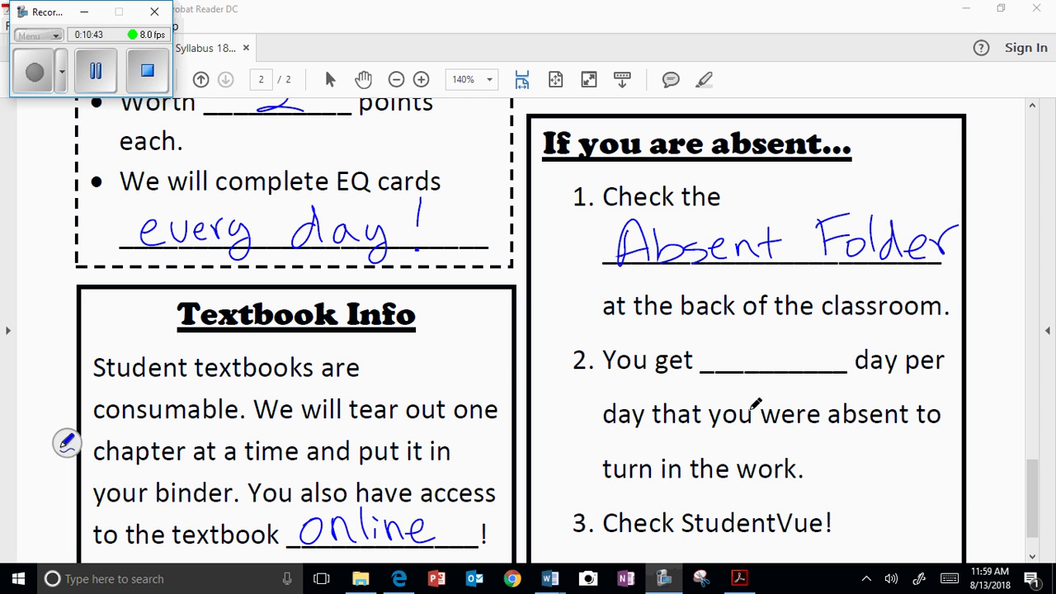
Write one after 'You get' in the days-allowed blank
scroll(703, 332, down, 2)
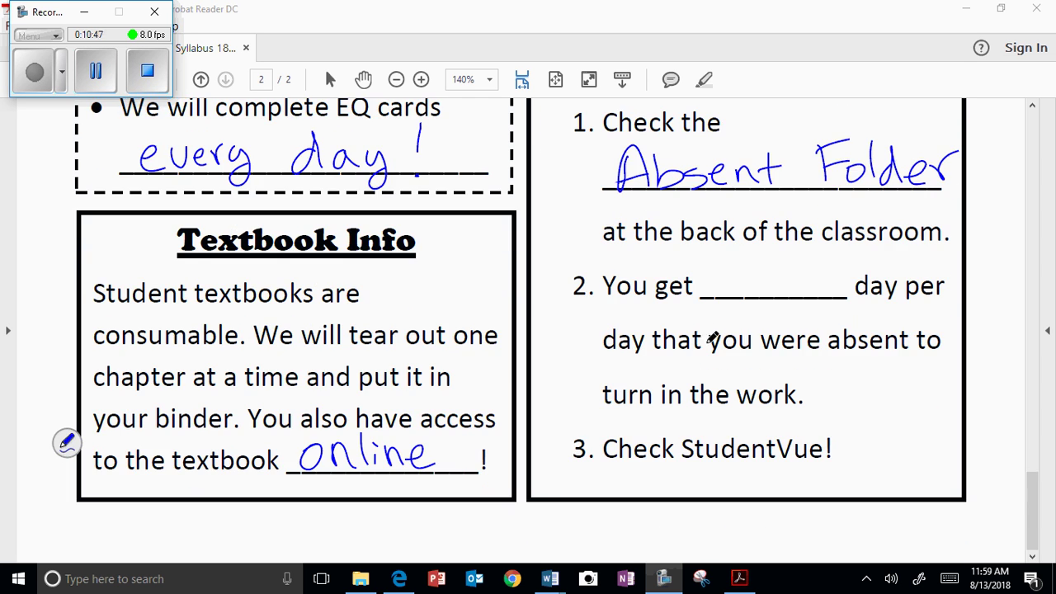
mouse_move(733, 282)
mouse_down()
mouse_move(724, 302)
mouse_move(733, 281)
mouse_up()
mouse_move(742, 295)
mouse_down()
mouse_move(747, 278)
mouse_move(765, 295)
mouse_up()
mouse_move(771, 280)
mouse_down()
mouse_move(789, 274)
mouse_move(790, 294)
mouse_up()
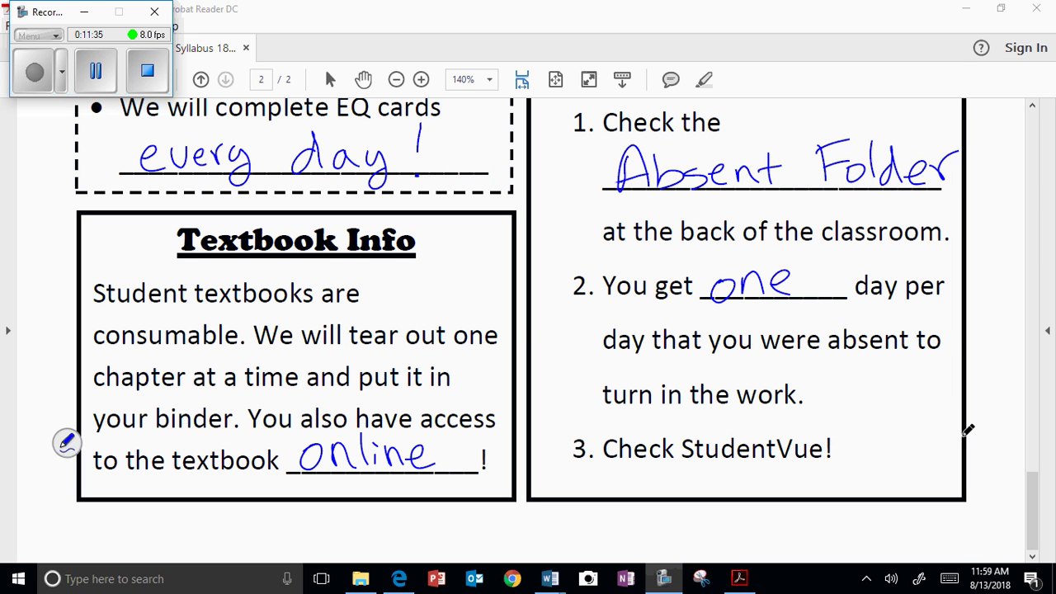
Scroll back up through the filled-in syllabus to the Class Materials list on page 1
scroll(874, 417, up, 5)
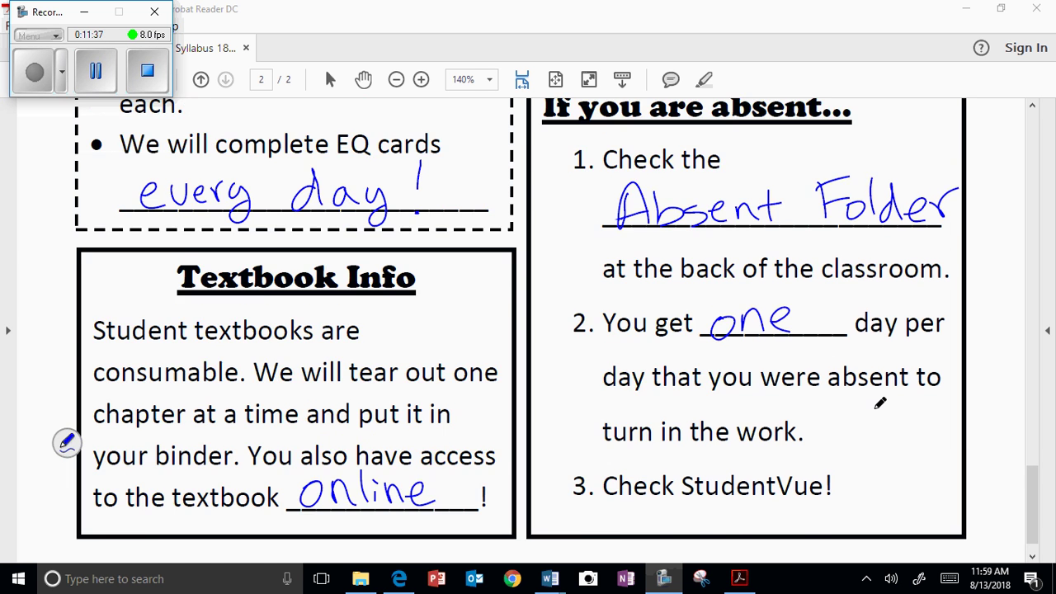
scroll(889, 371, up, 3)
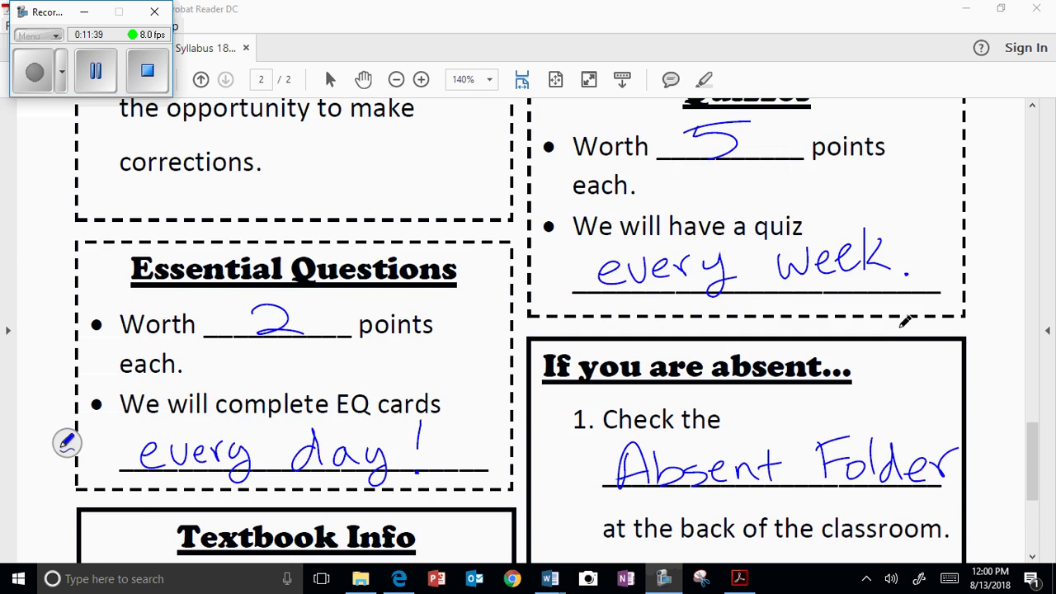
scroll(903, 321, up, 3)
scroll(832, 281, up, 8)
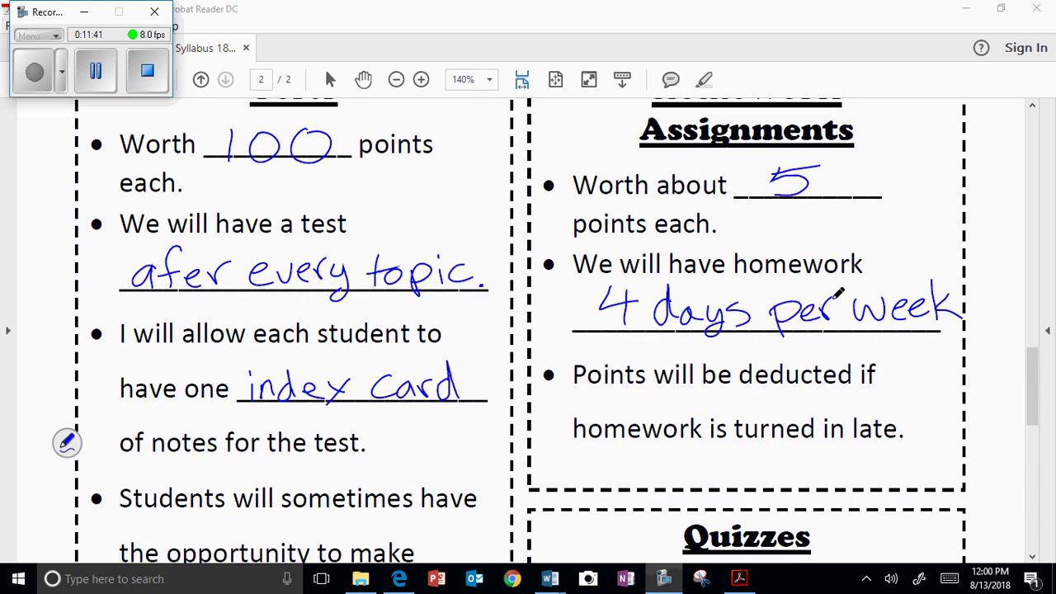
scroll(839, 287, up, 3)
scroll(839, 287, up, 2)
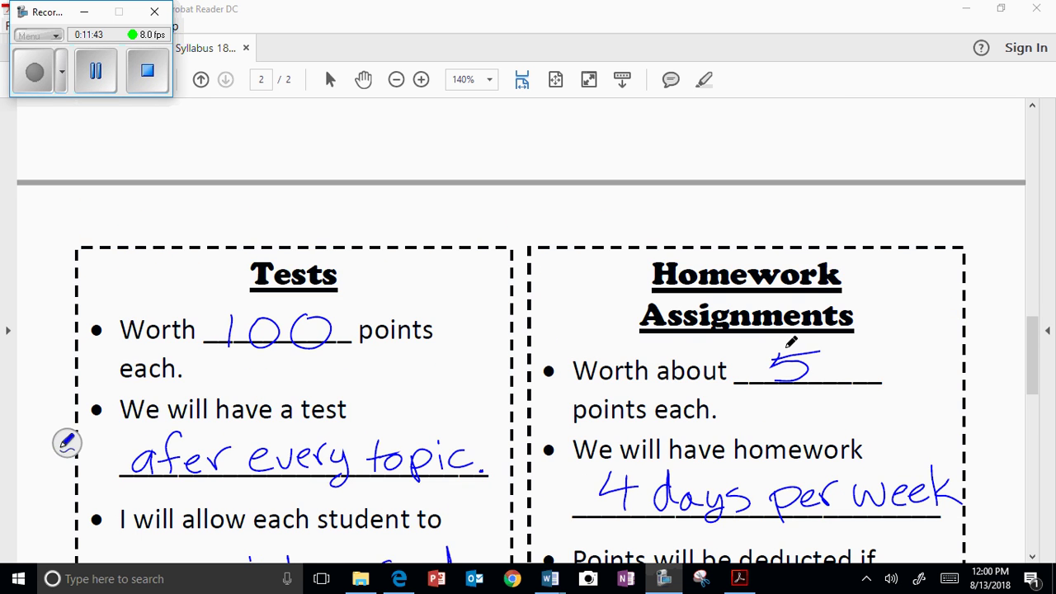
scroll(797, 349, up, 4)
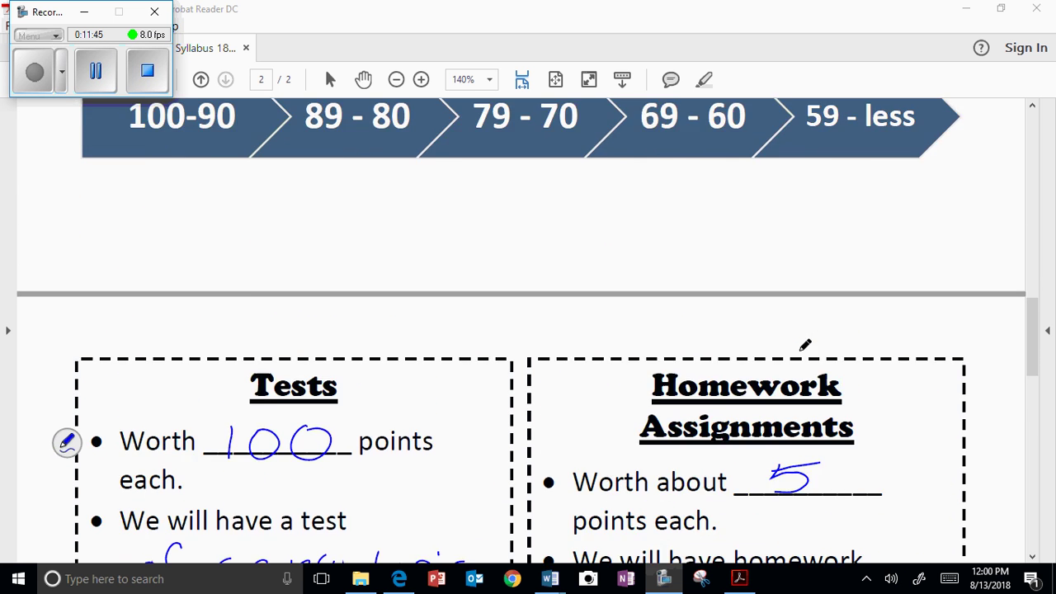
scroll(822, 334, up, 7)
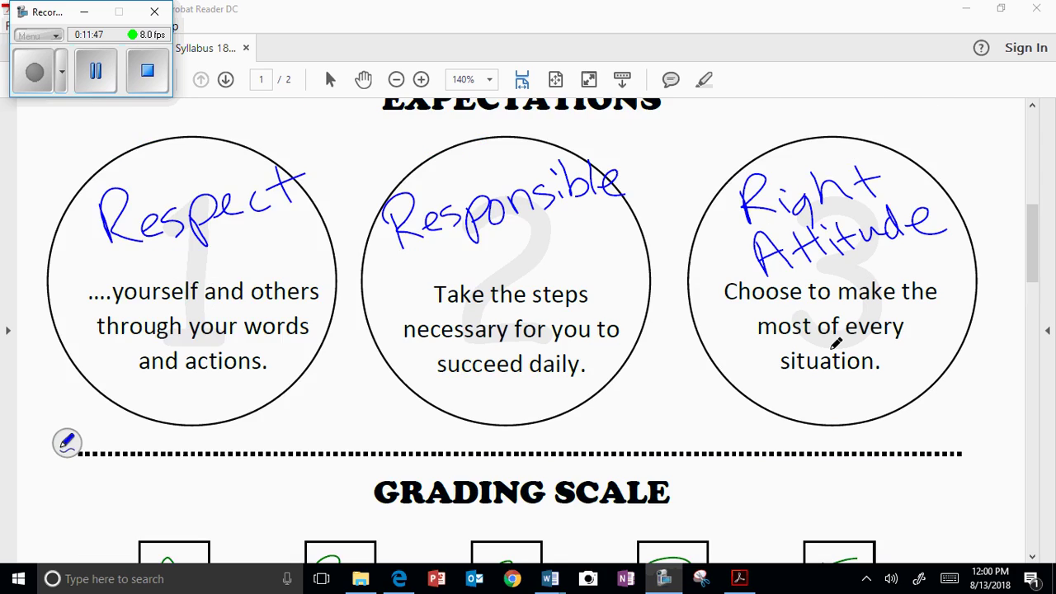
scroll(815, 351, up, 4)
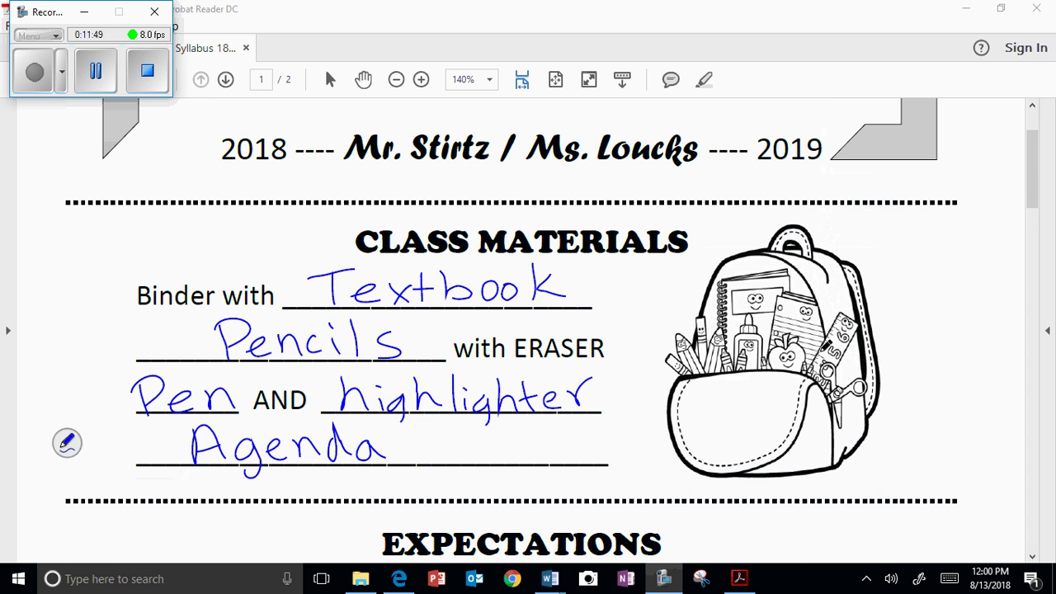